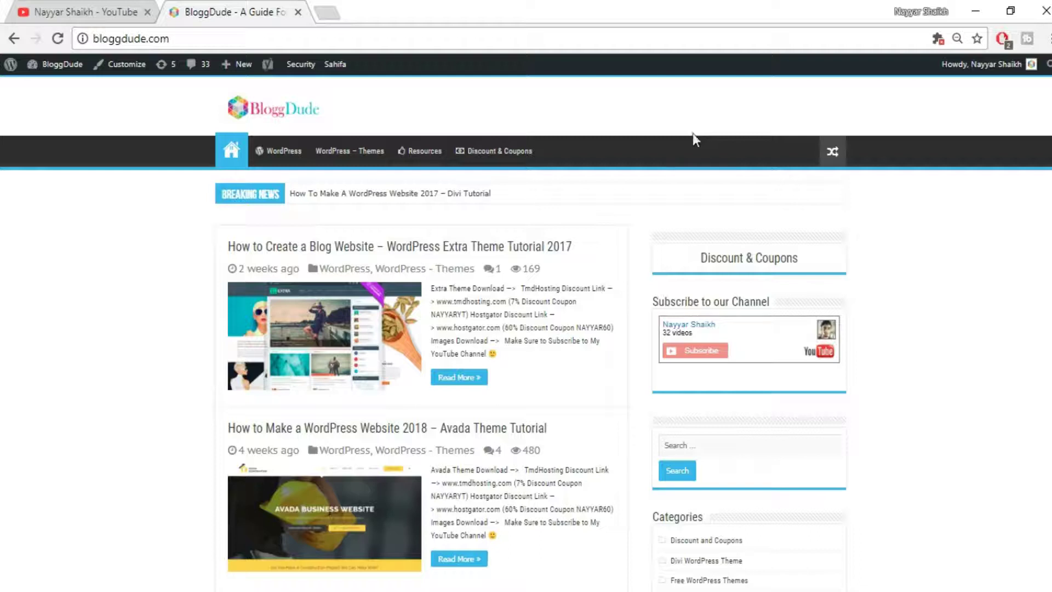
# Step: Open the BloggDude admin Dashboard from the site-name menu in a new tab and switch to it
pyautogui.moveTo(54, 64)
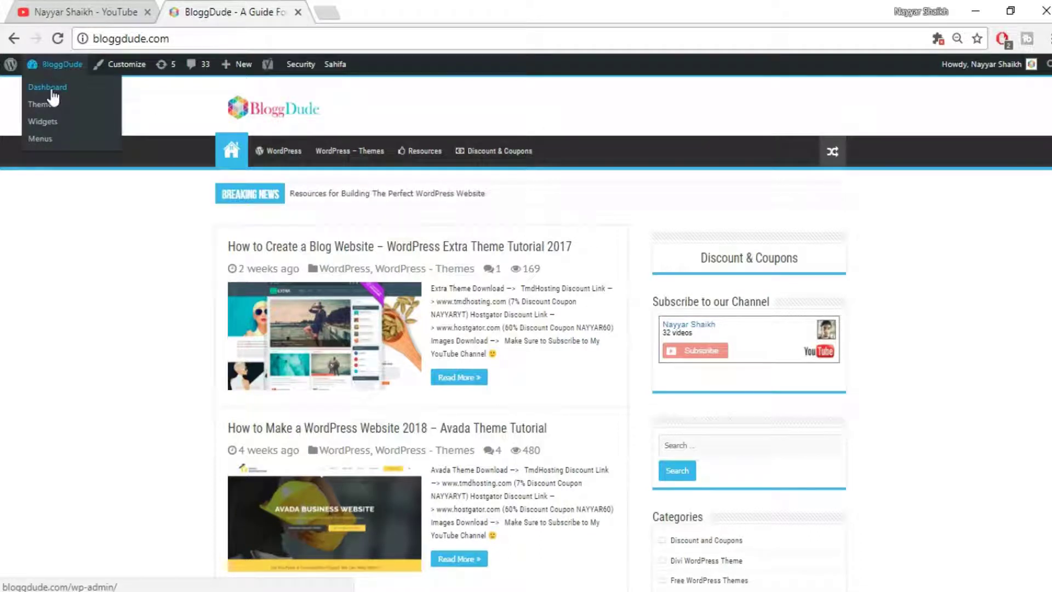
pyautogui.rightClick(52, 98)
pyautogui.click(71, 100)
pyautogui.click(387, 12)
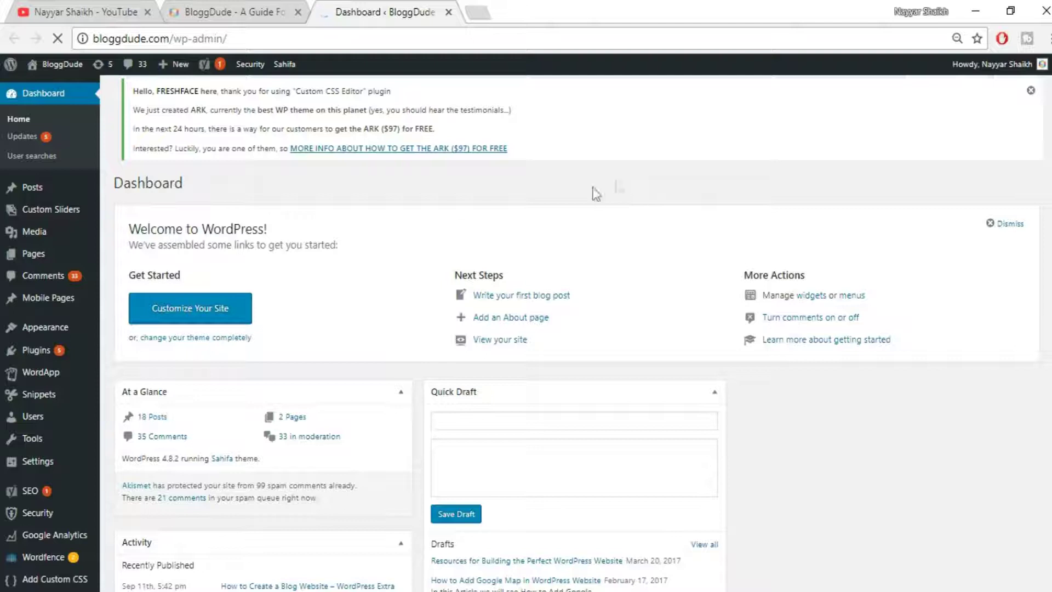
# Step: Search Add Plugins for 'worda' and confirm WordApp Mobile App Plugin is installed and active
pyautogui.moveTo(35, 359)
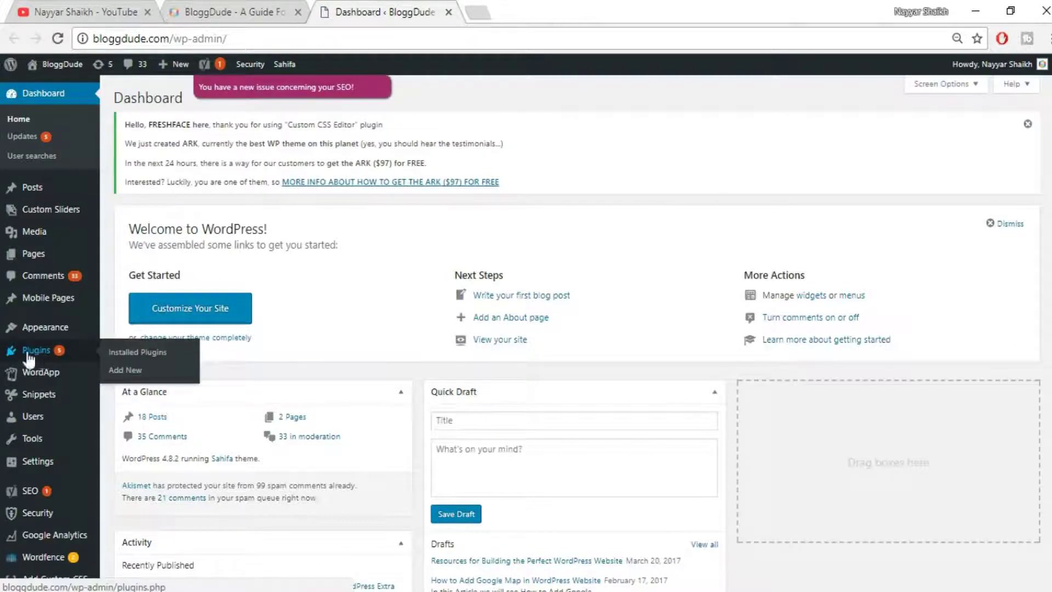
pyautogui.click(140, 373)
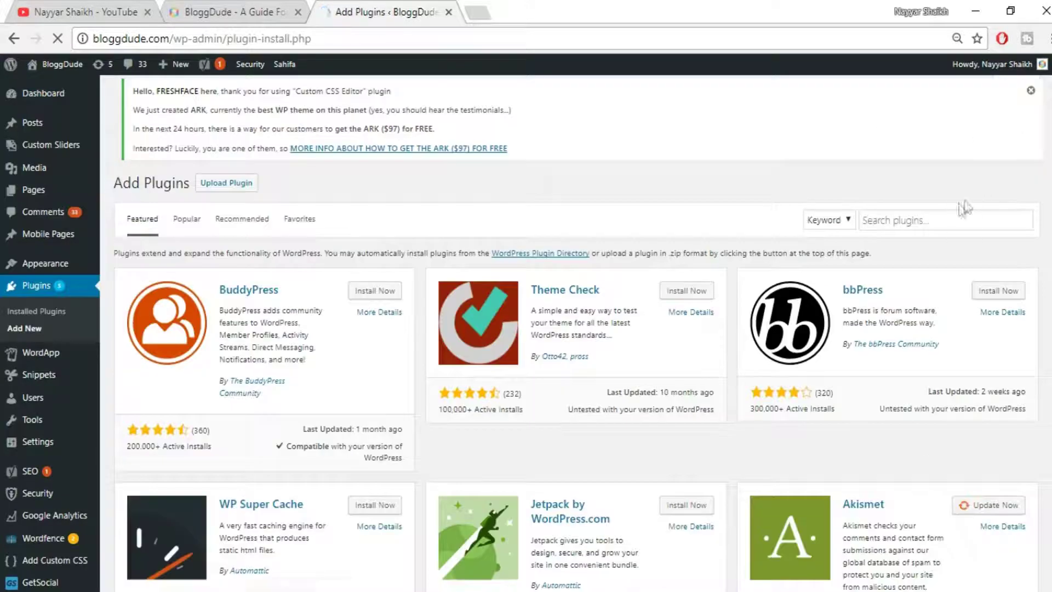
pyautogui.click(944, 214)
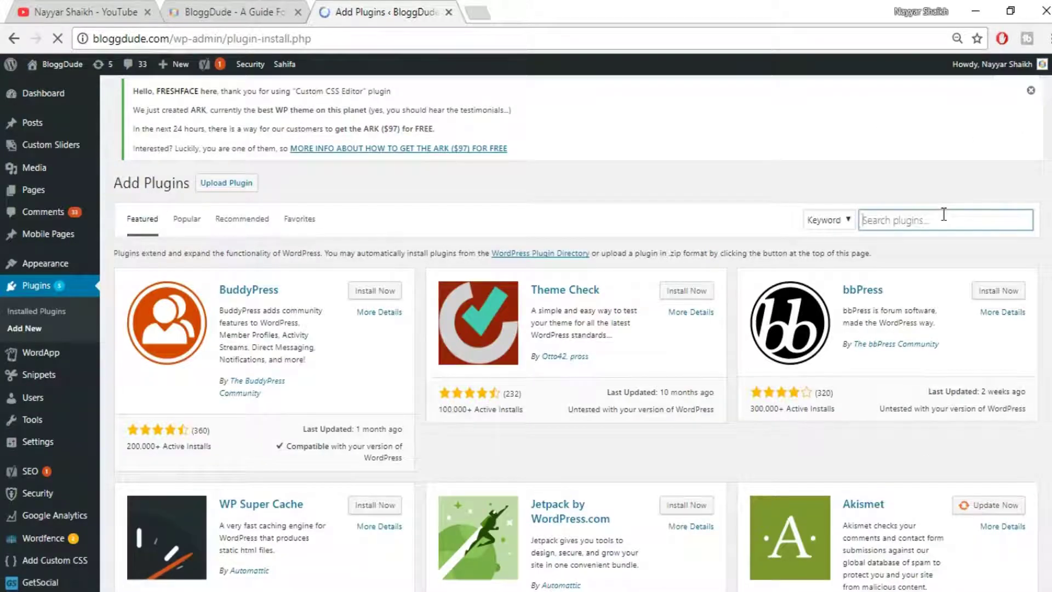
pyautogui.write('wordapp')
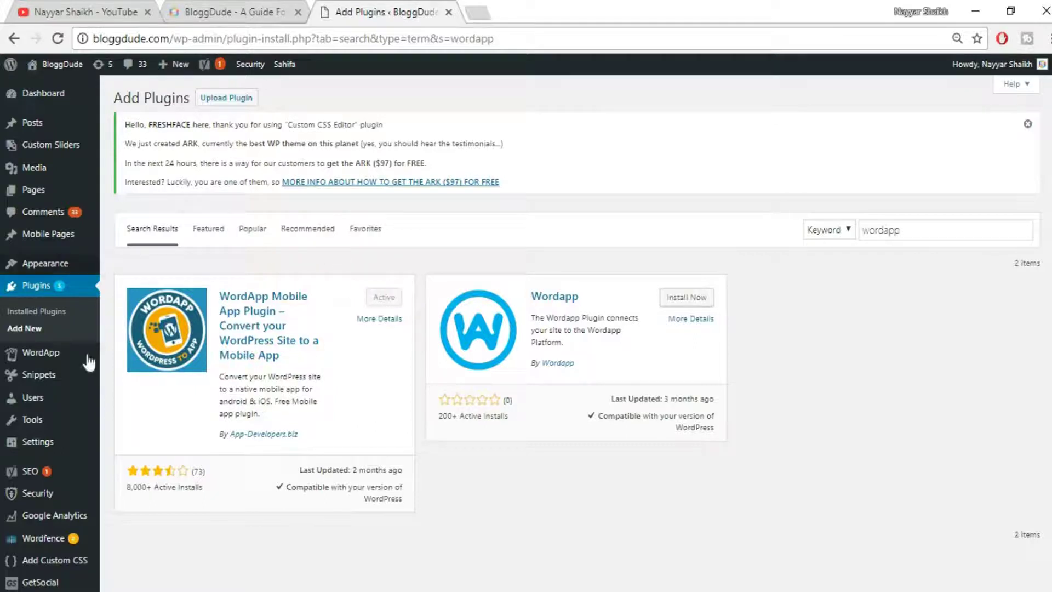
pyautogui.moveTo(34, 359)
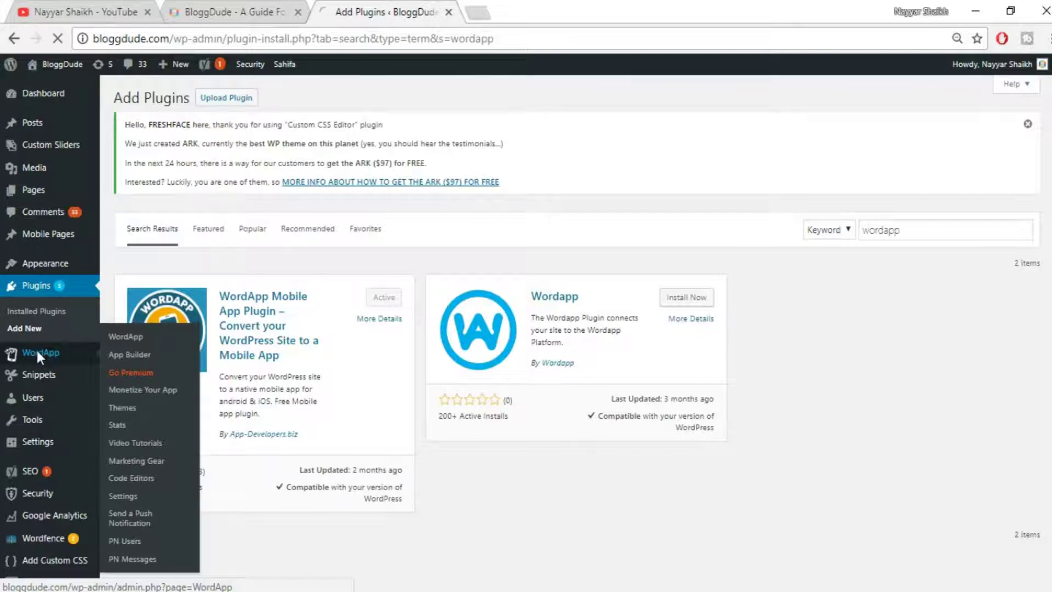
# Step: Open the WordApp plugin page and start the App Builder with 'Get started now!'
pyautogui.click(39, 356)
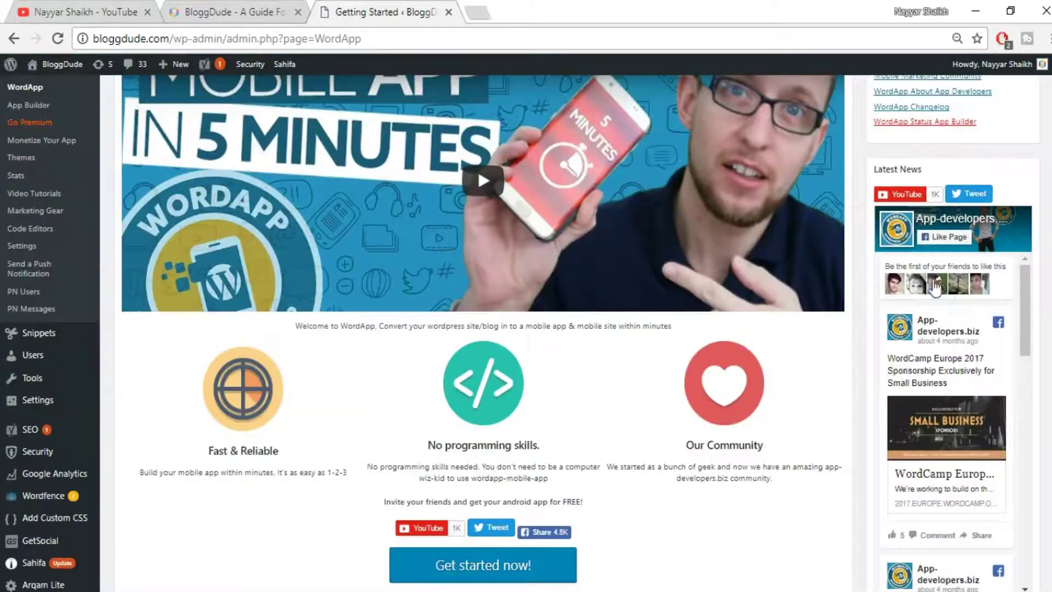
pyautogui.scroll(-2, 783, 392)
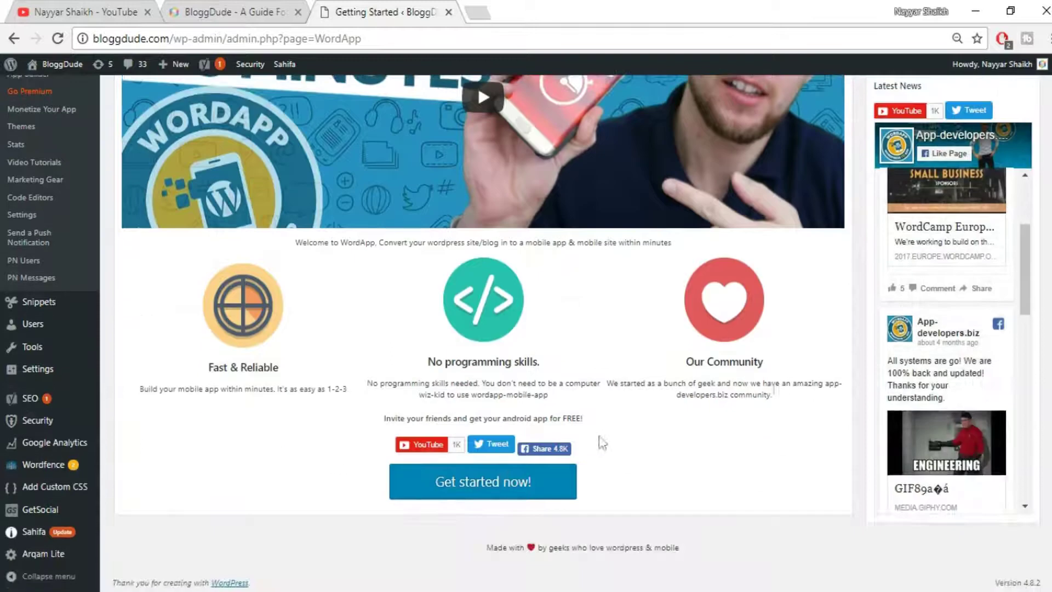
pyautogui.click(477, 484)
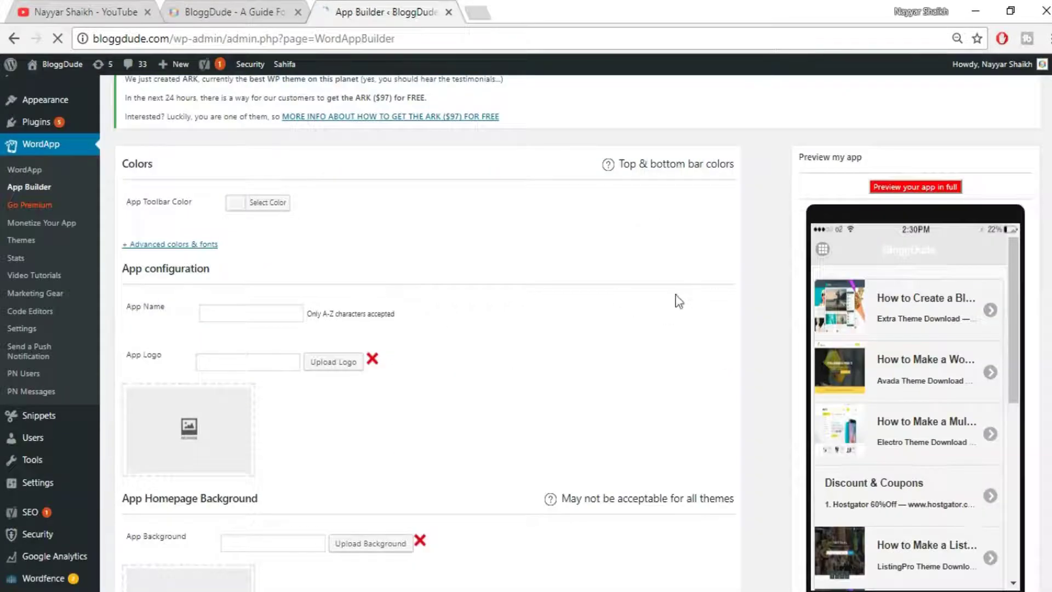
pyautogui.scroll(-3, 996, 430)
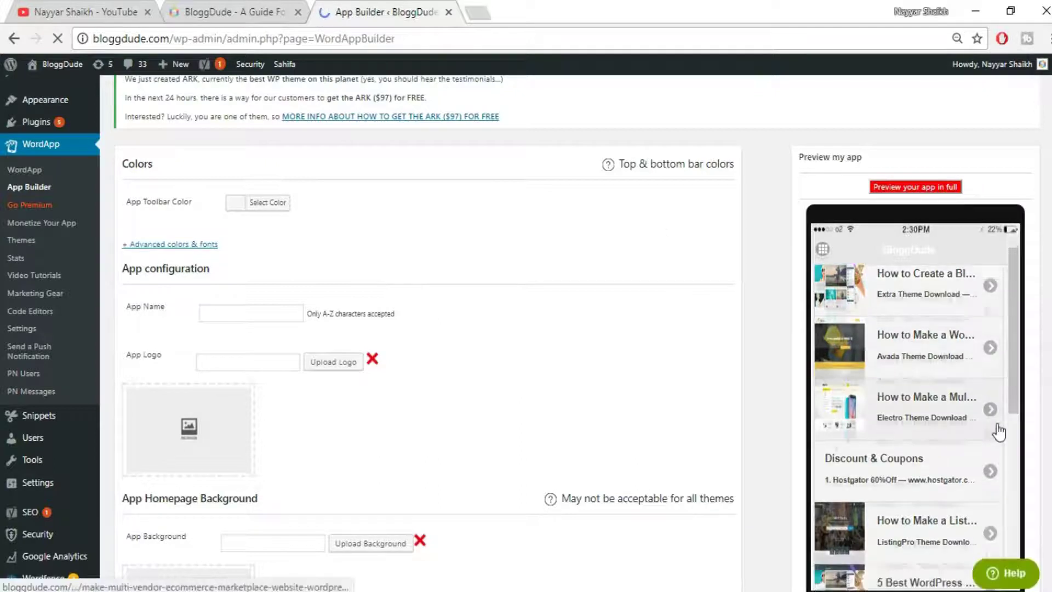
pyautogui.scroll(-5, 998, 428)
pyautogui.scroll(5, 981, 403)
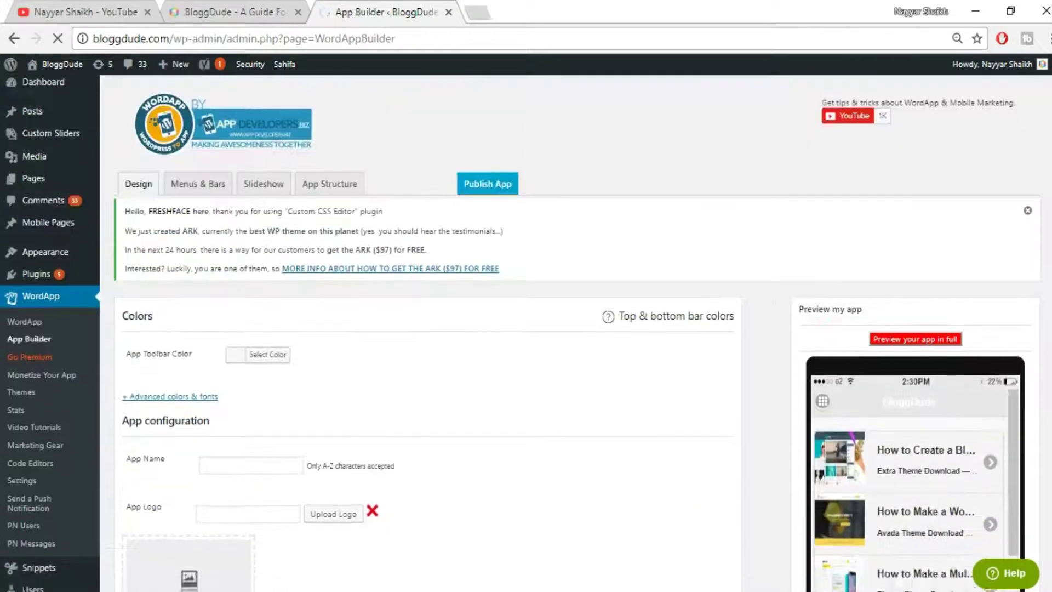
pyautogui.scroll(-4, 959, 247)
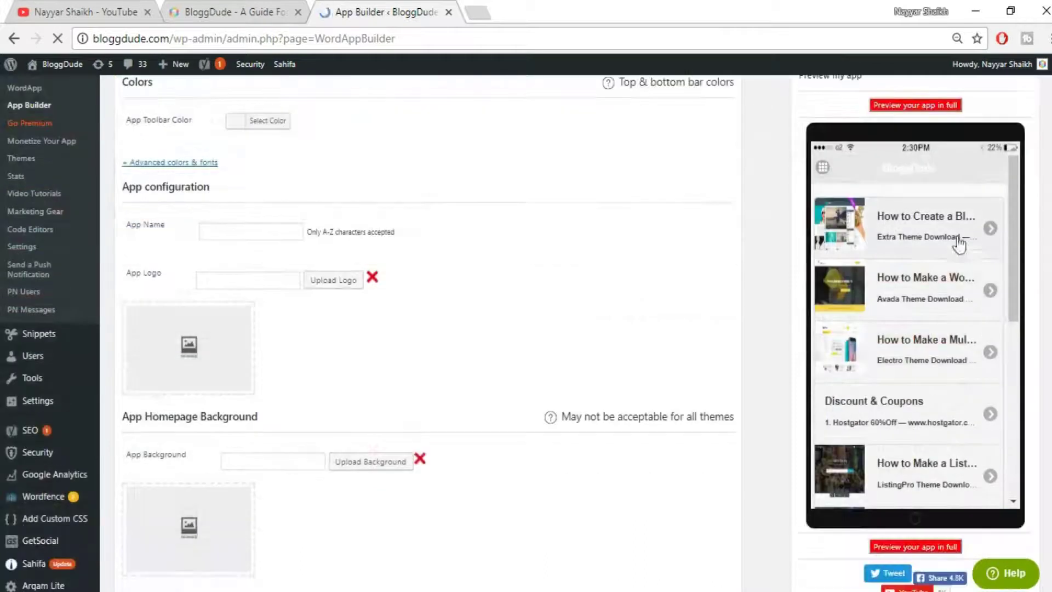
pyautogui.scroll(-4, 979, 289)
pyautogui.scroll(4, 975, 367)
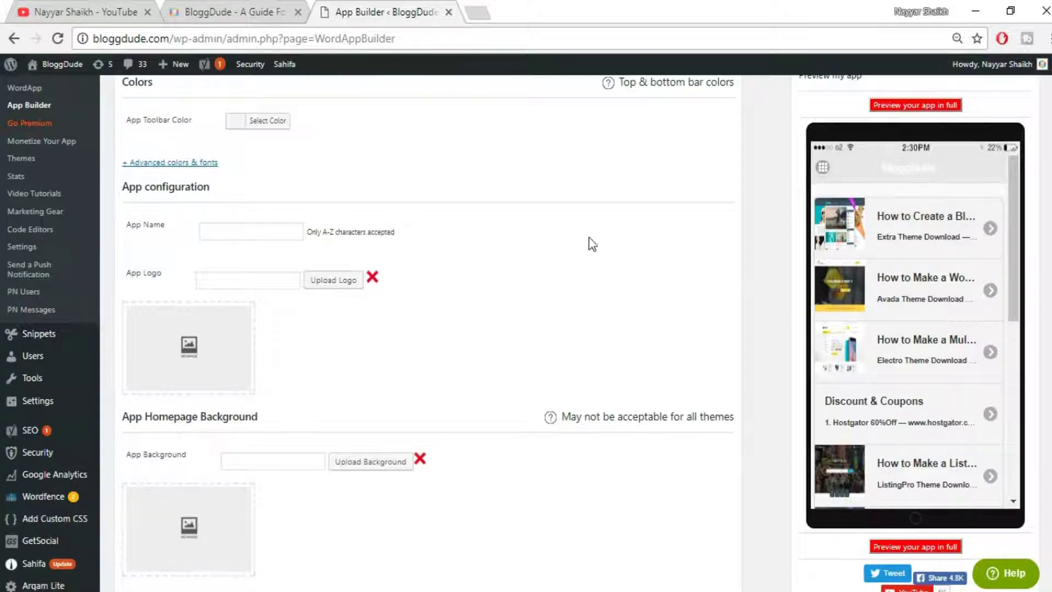
pyautogui.scroll(2, 589, 252)
pyautogui.scroll(-7, 587, 251)
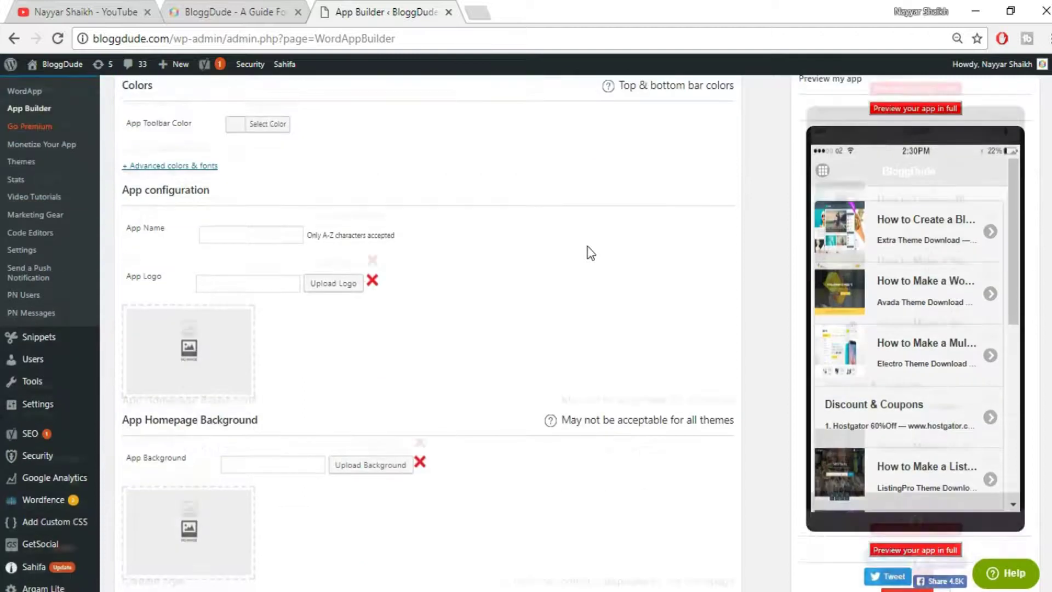
pyautogui.scroll(10, 378, 354)
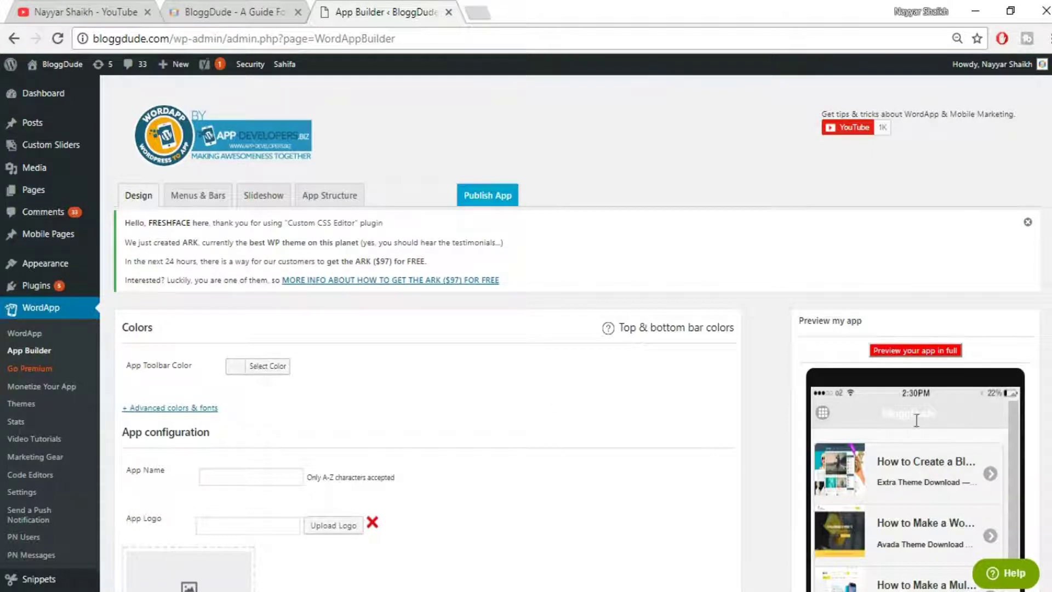
pyautogui.scroll(-3, 526, 420)
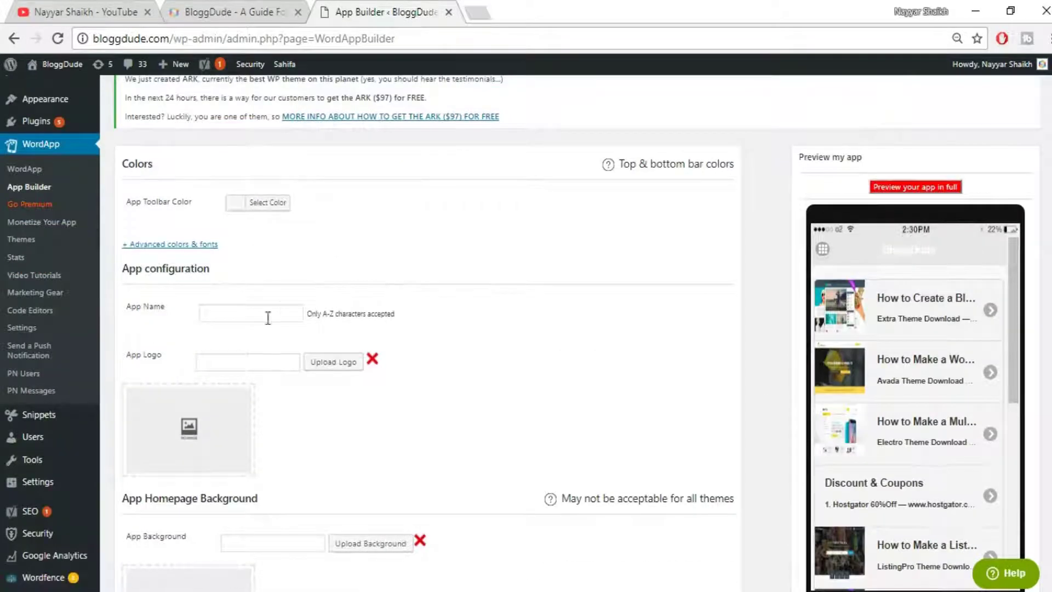
pyautogui.click(237, 313)
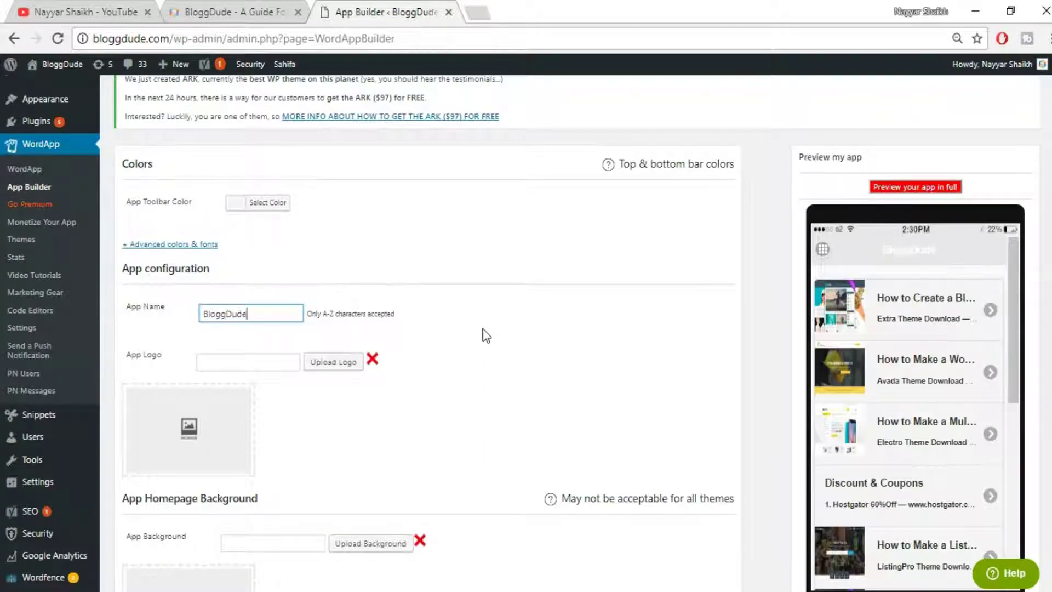
# Step: Move past App Name to the App Logo field and bring up the Upload Logo dialog
pyautogui.click(291, 362)
pyautogui.scroll(-2, 445, 368)
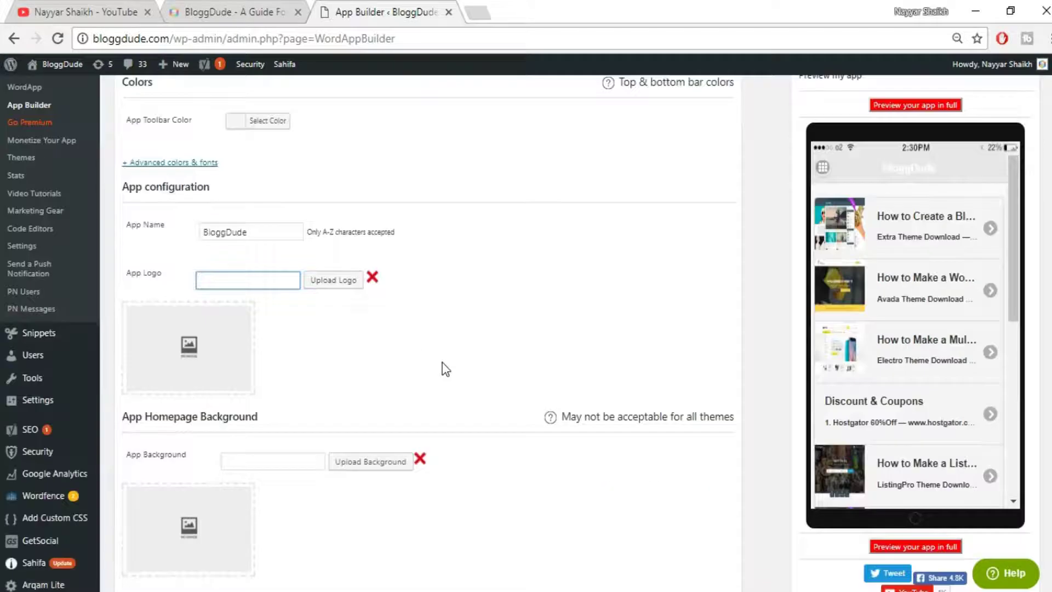
pyautogui.click(332, 281)
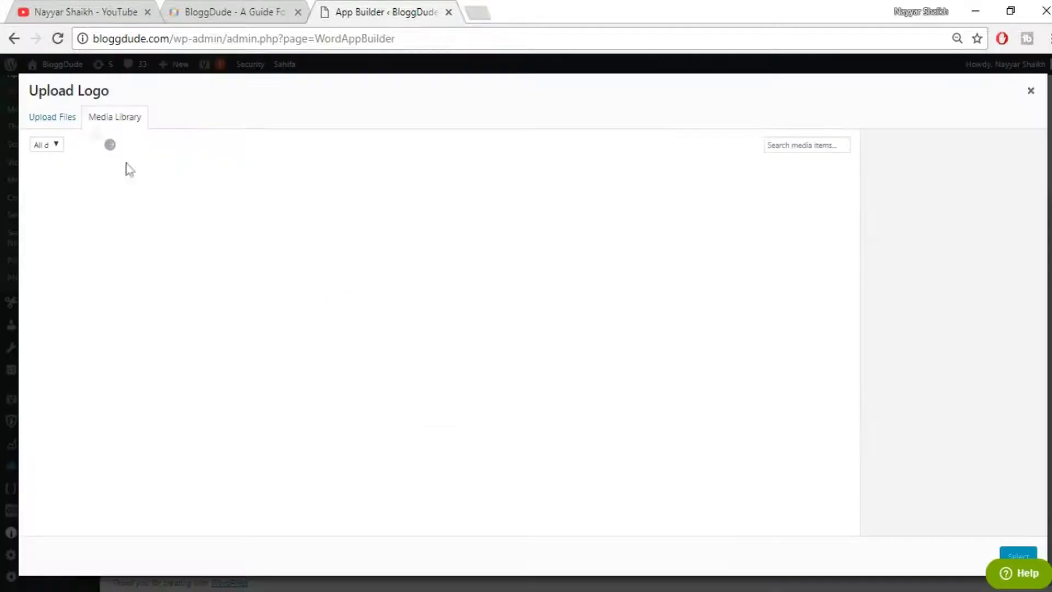
# Step: Upload Untitled-1.png from Desktop\App and set it as the app logo
pyautogui.click(60, 118)
pyautogui.click(517, 324)
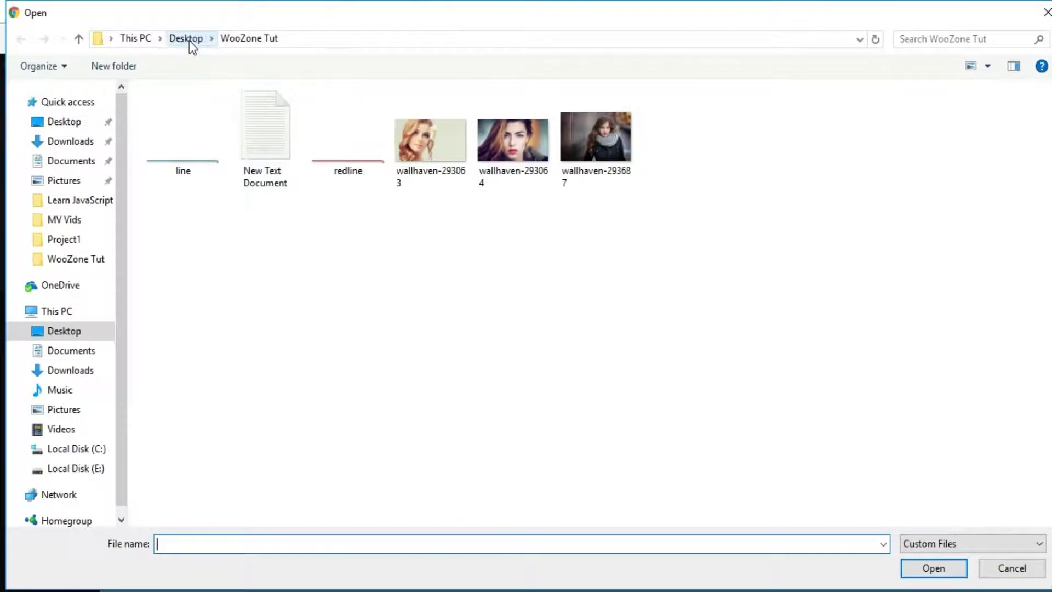
pyautogui.click(189, 42)
pyautogui.doubleClick(443, 164)
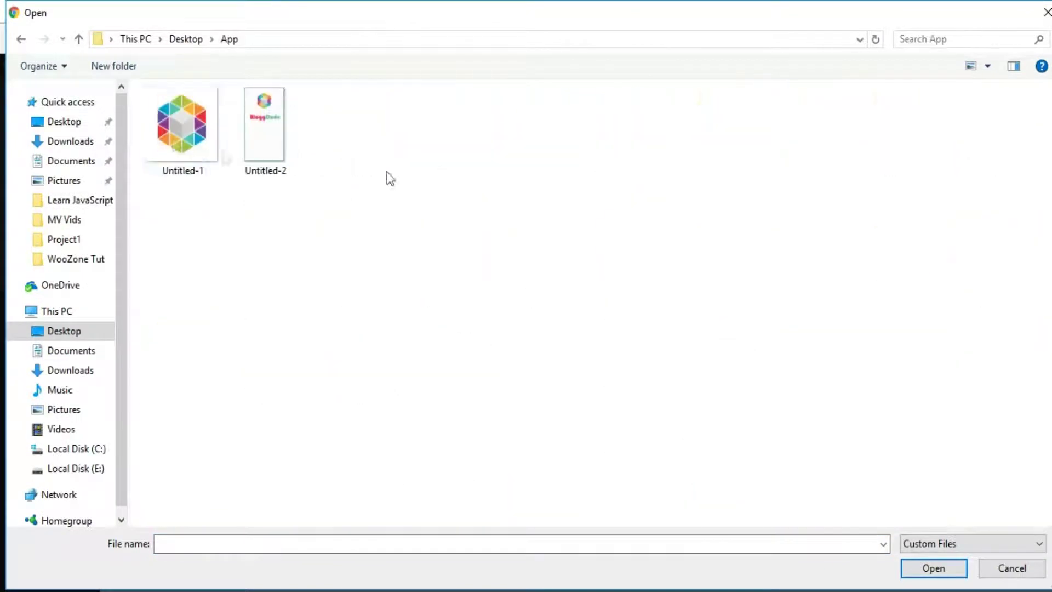
pyautogui.click(190, 174)
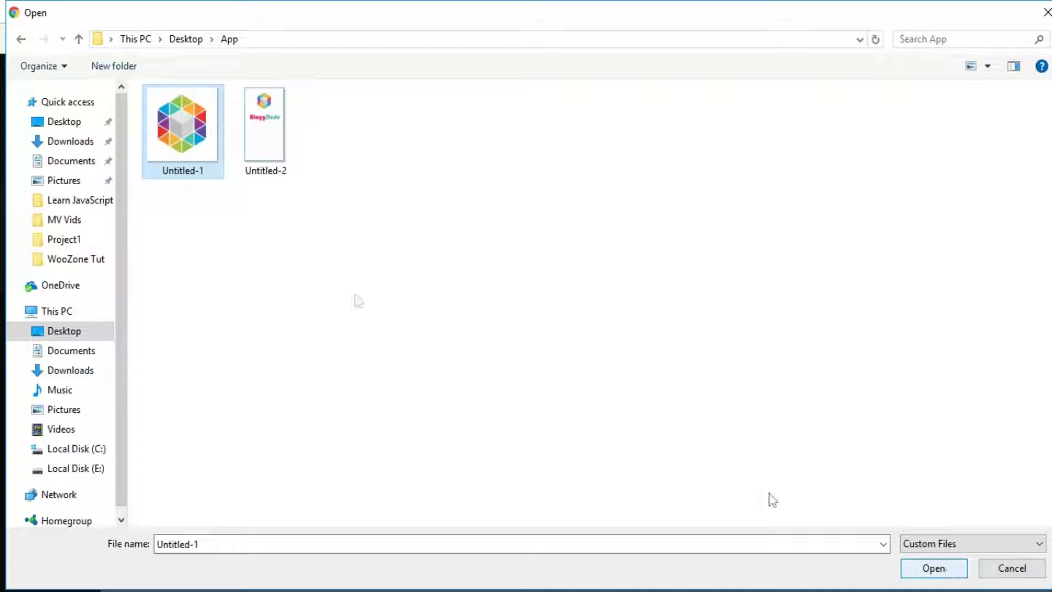
pyautogui.click(923, 570)
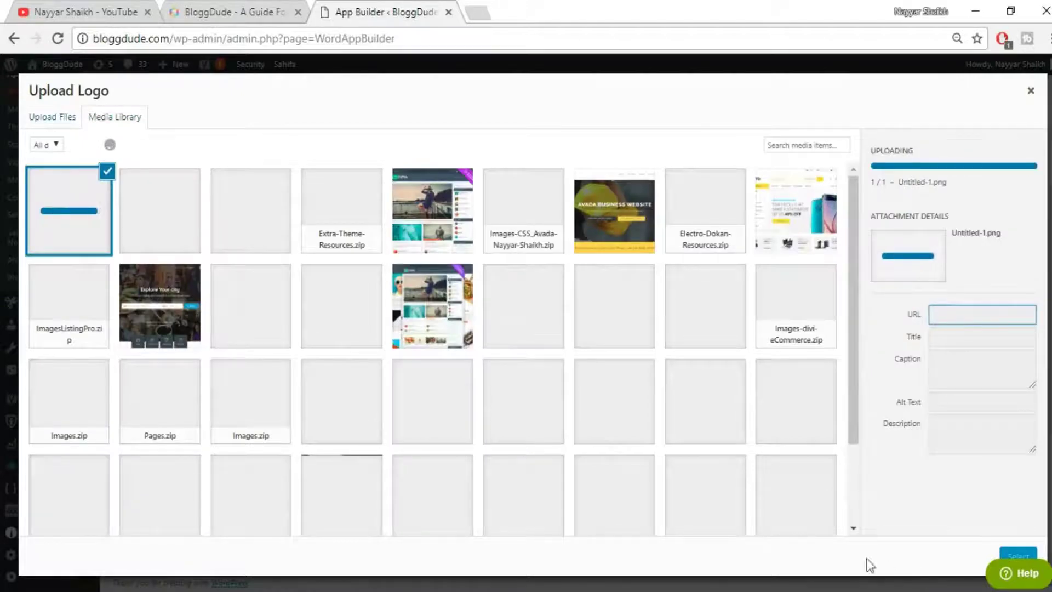
pyautogui.click(1019, 555)
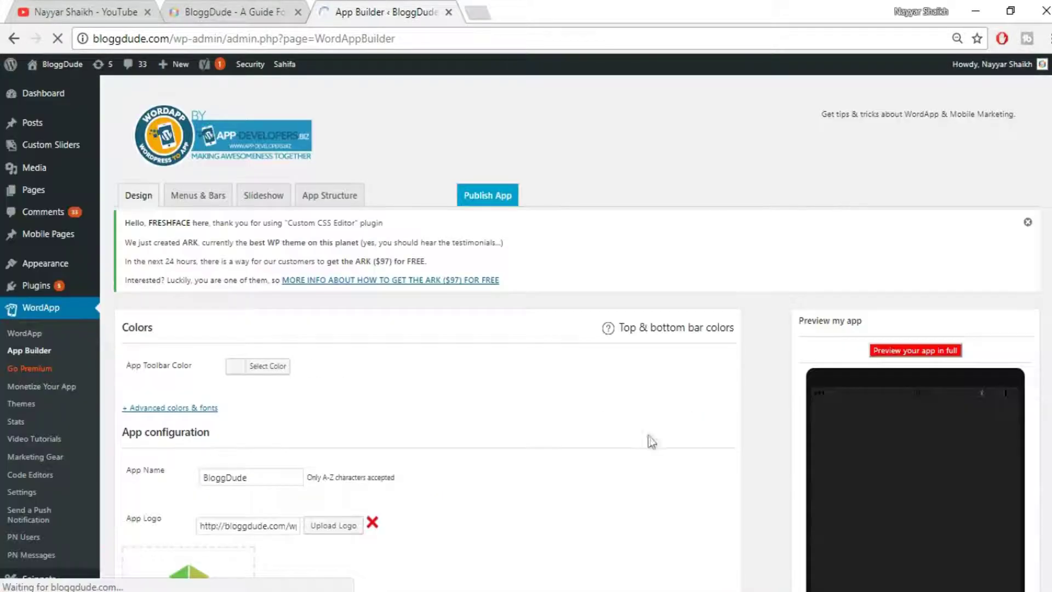
pyautogui.scroll(-4, 700, 475)
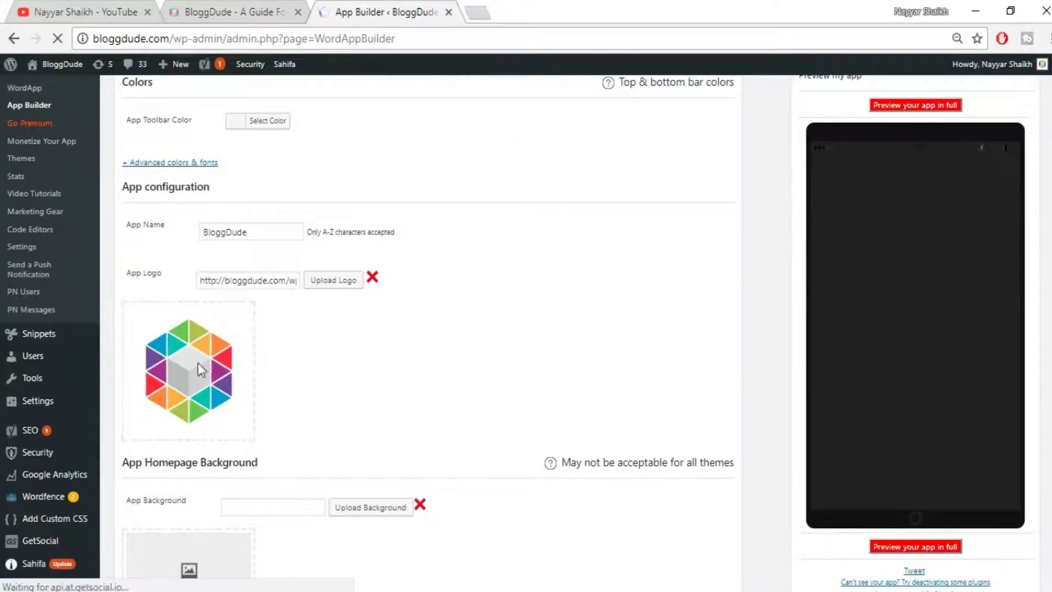
pyautogui.scroll(-2, 235, 389)
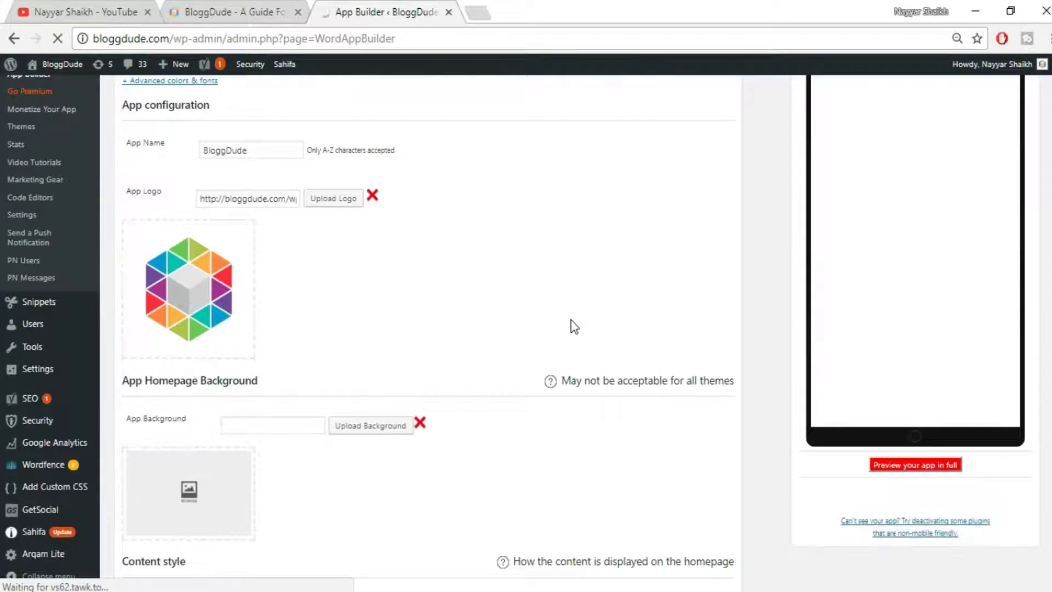
pyautogui.scroll(-4, 573, 326)
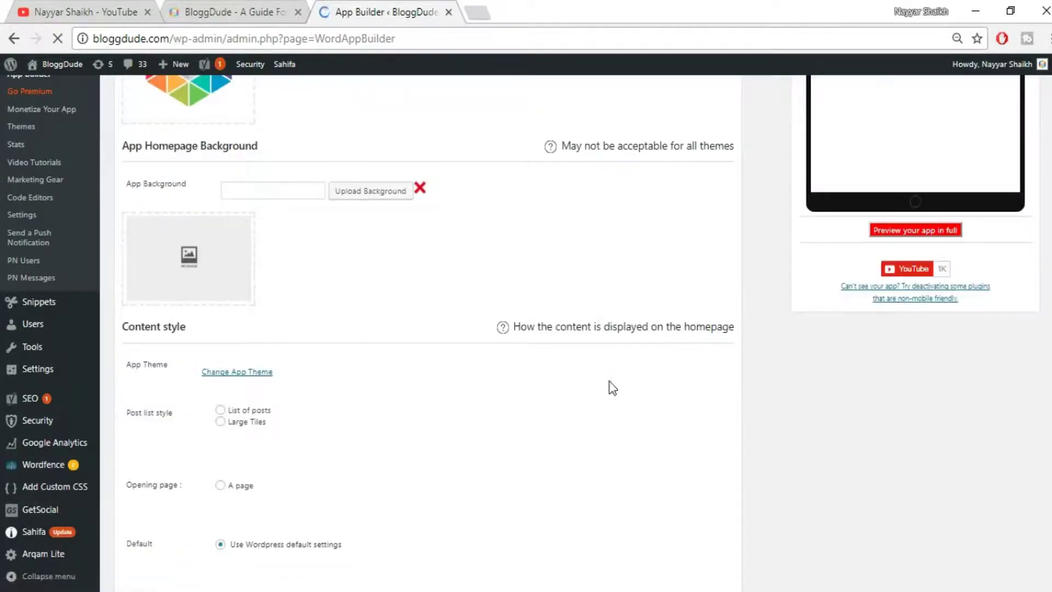
pyautogui.scroll(5, 609, 386)
pyautogui.scroll(3, 610, 382)
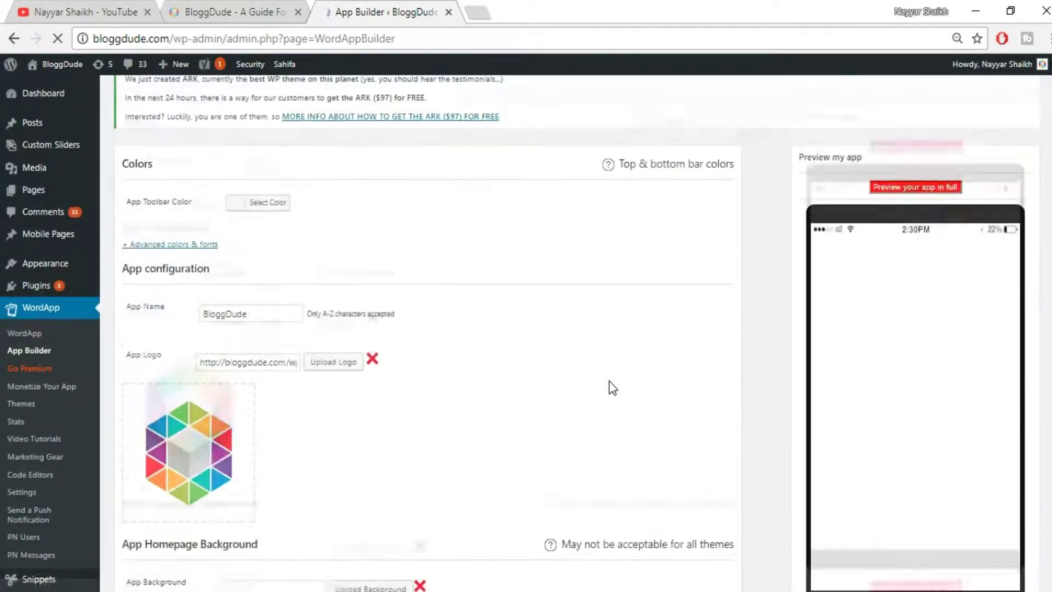
pyautogui.scroll(-2, 705, 365)
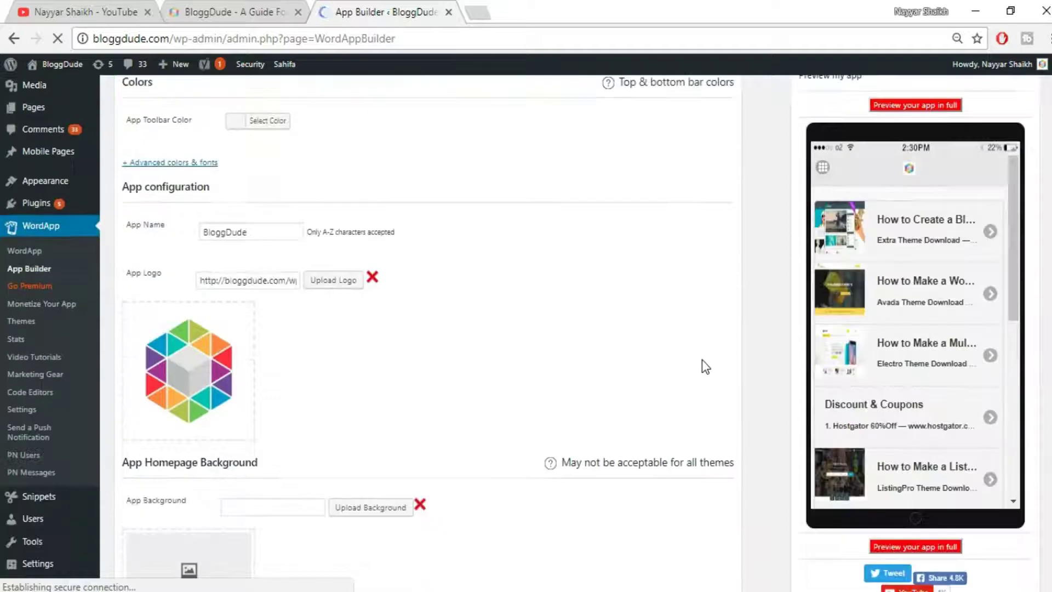
pyautogui.scroll(-9, 570, 448)
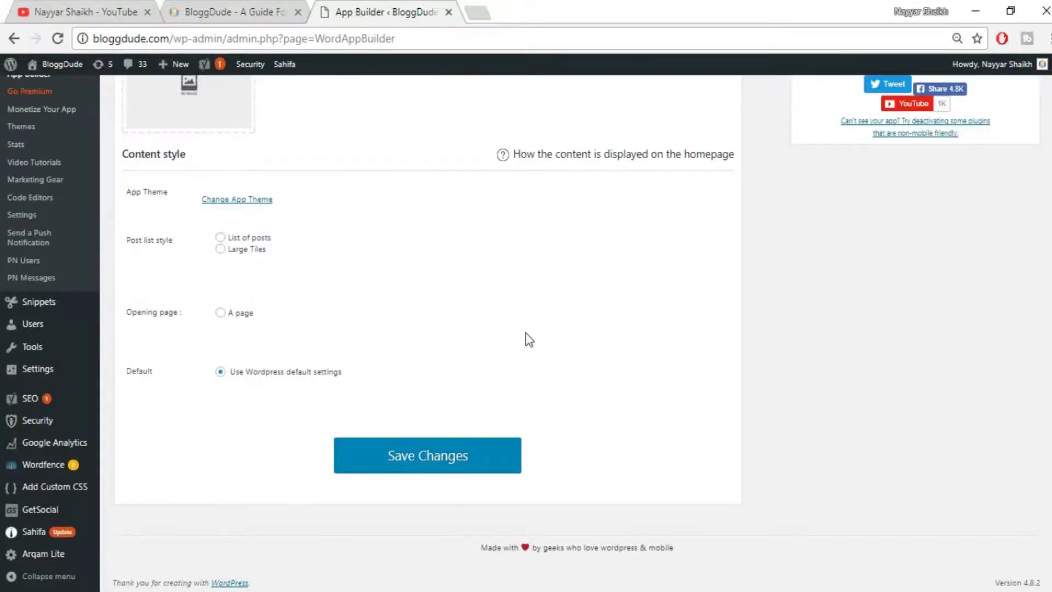
pyautogui.scroll(7, 524, 343)
pyautogui.scroll(-7, 524, 347)
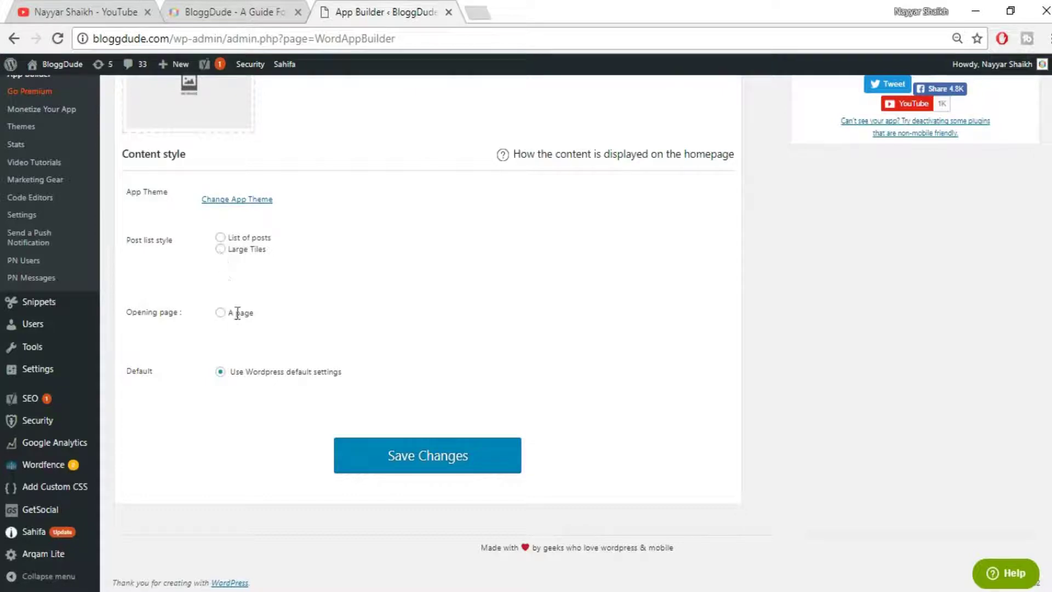
# Step: Try the 'A page' opening-page option, review its page list, and check the live homepage
pyautogui.click(220, 313)
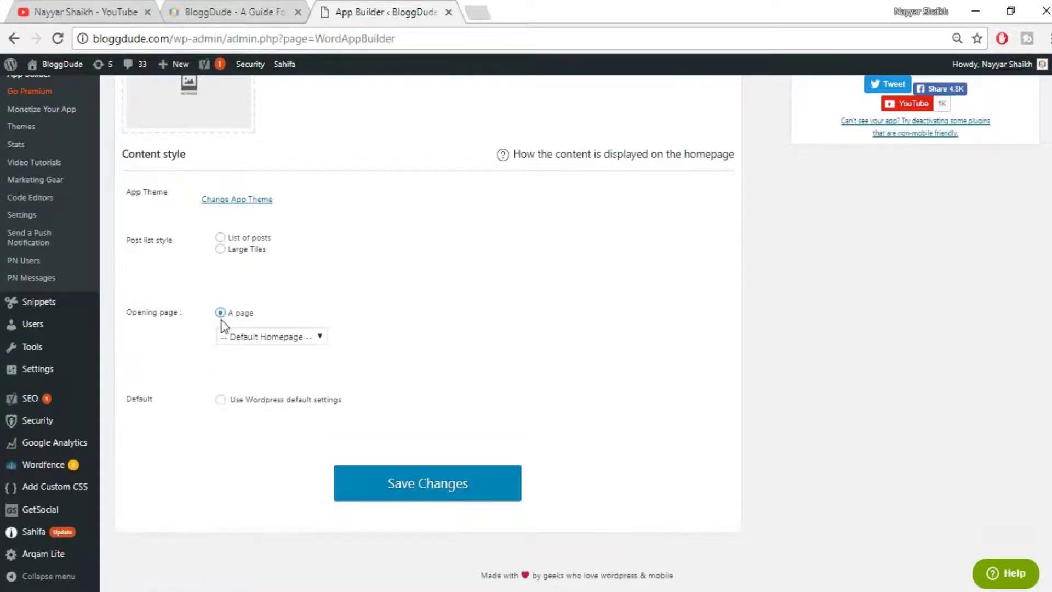
pyautogui.click(252, 338)
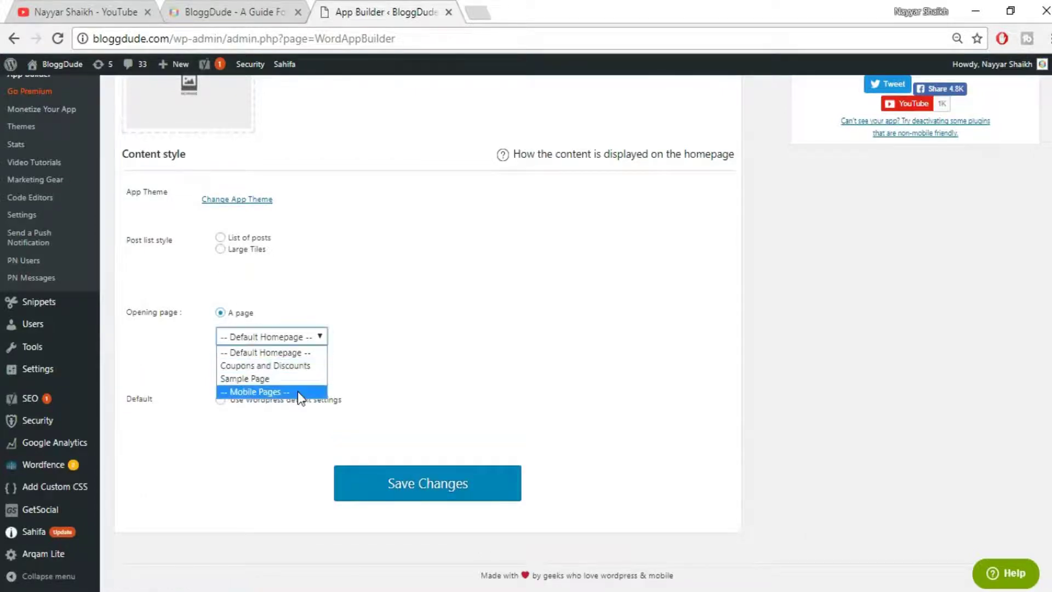
pyautogui.click(401, 327)
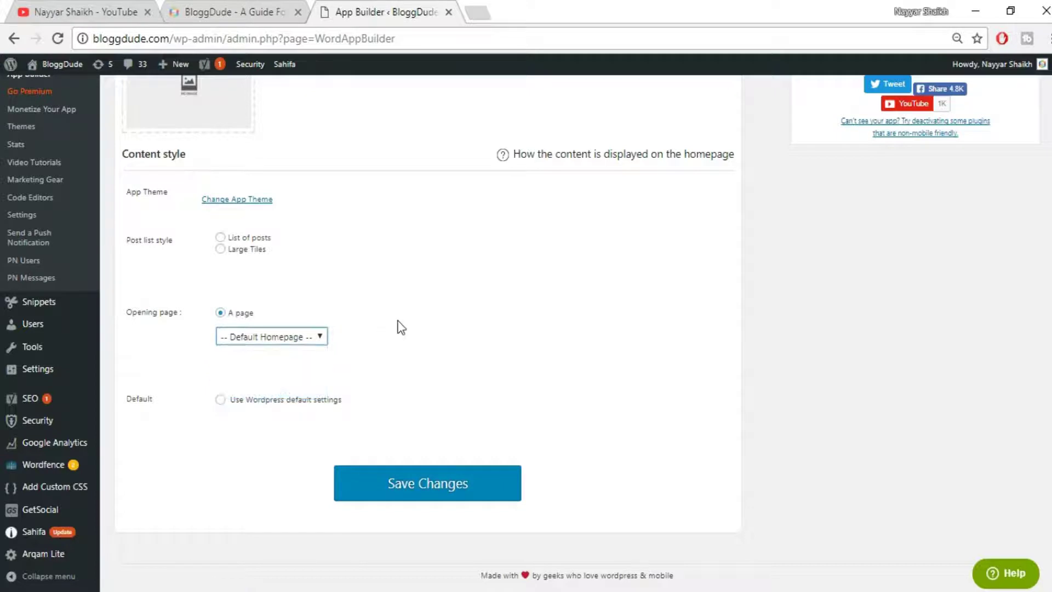
pyautogui.click(298, 340)
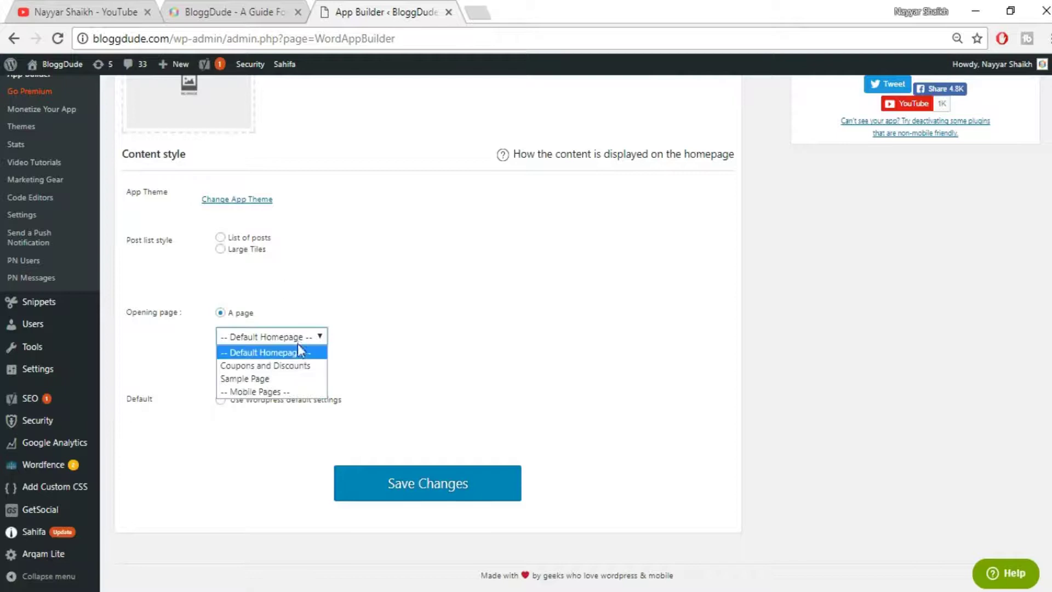
pyautogui.click(262, 4)
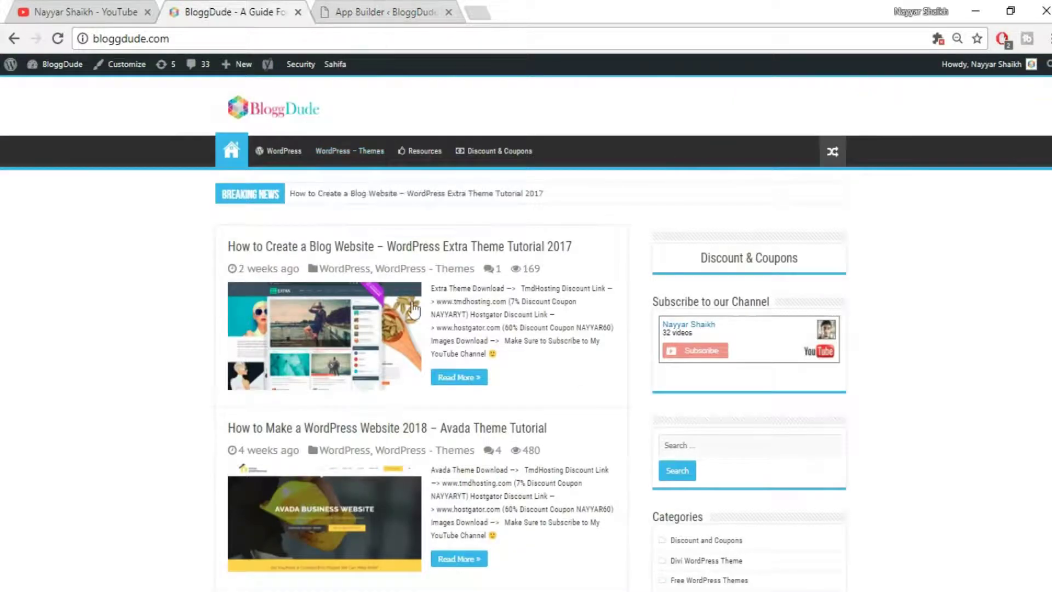
pyautogui.hotkey('ctrl', 'Tab')
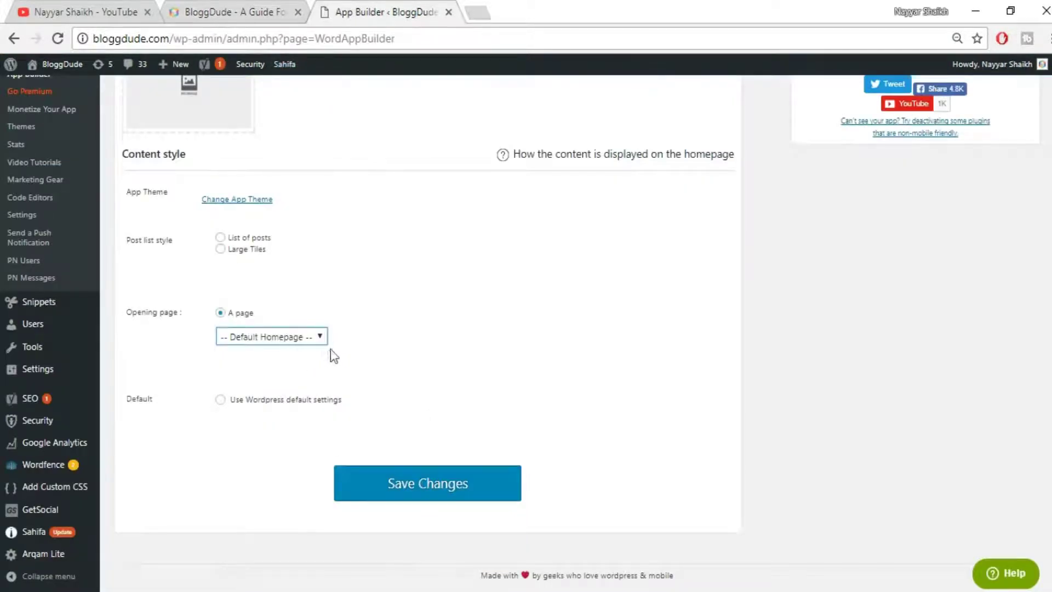
# Step: Revert the opening page to 'Use Wordpress default settings' and save the design changes
pyautogui.click(221, 401)
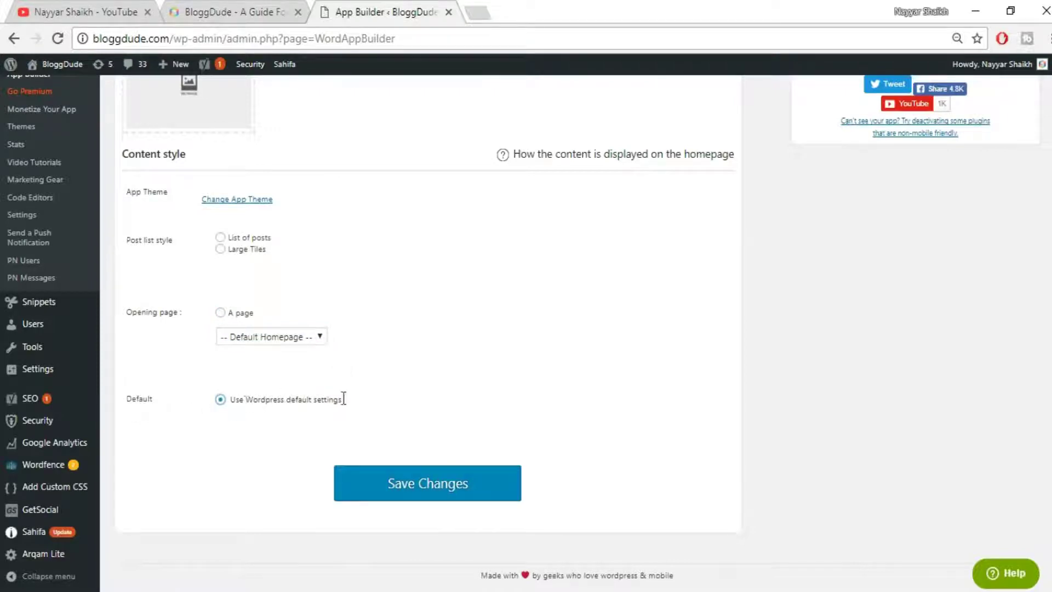
pyautogui.click(254, 200)
pyautogui.click(423, 485)
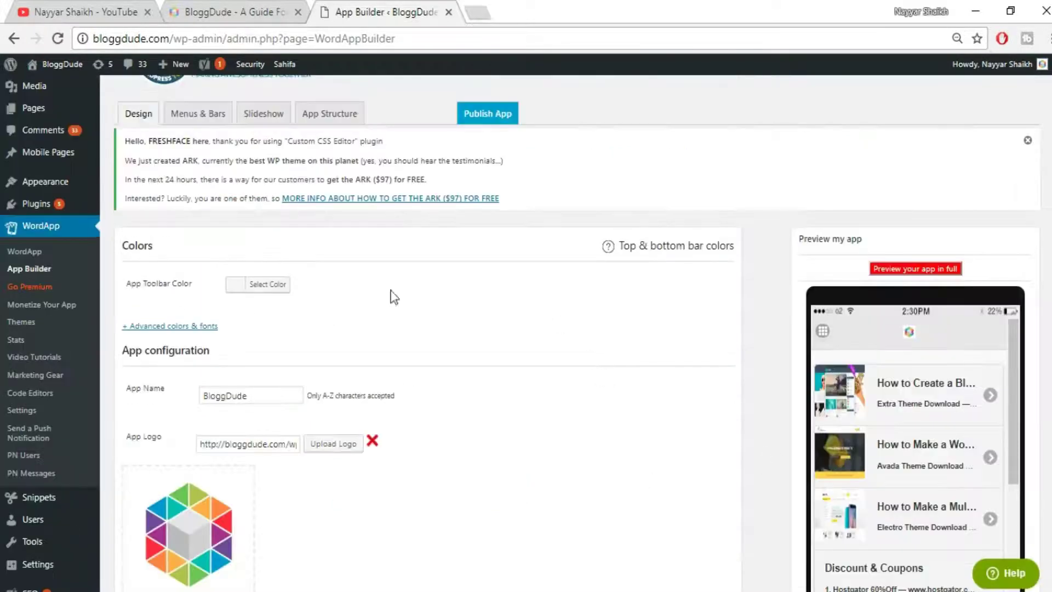
# Step: Review Menus & Bars with side, top and bottom menus left off, then go to Slideshow
pyautogui.scroll(2, 283, 203)
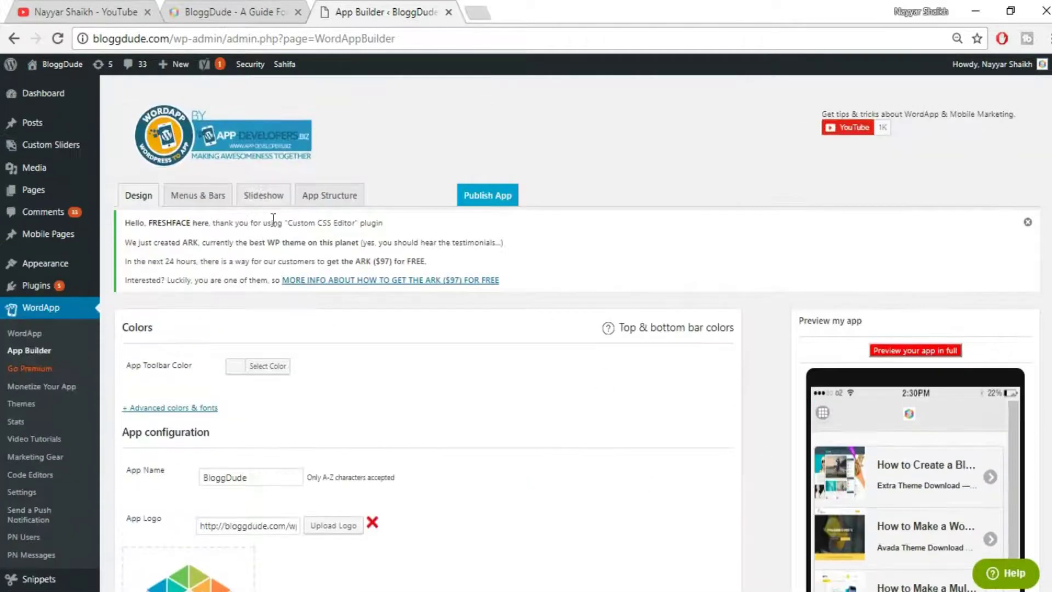
pyautogui.click(201, 204)
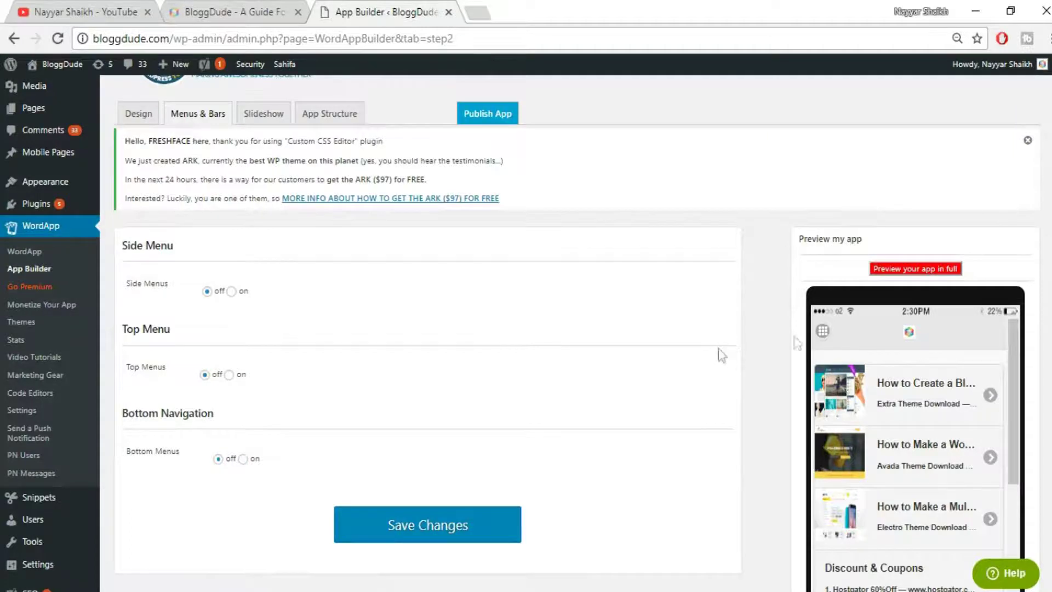
pyautogui.scroll(-2, 427, 384)
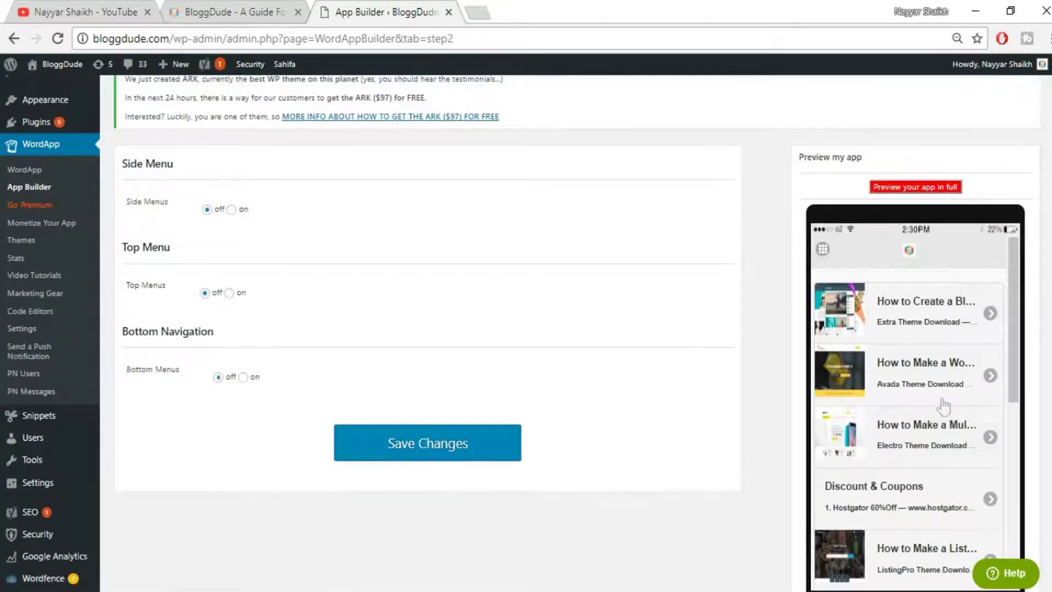
pyautogui.scroll(2, 706, 494)
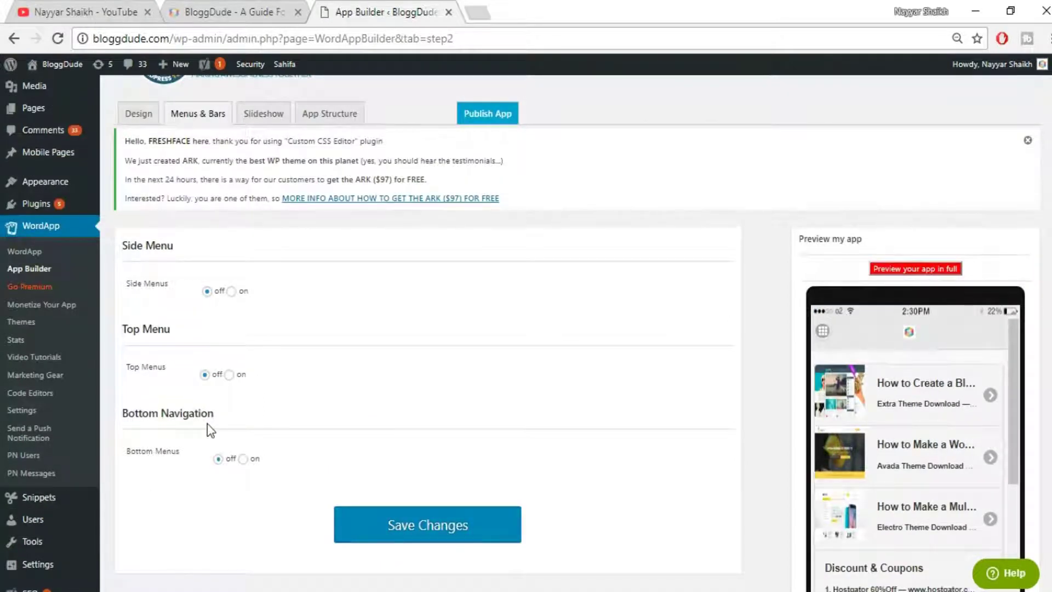
pyautogui.click(215, 9)
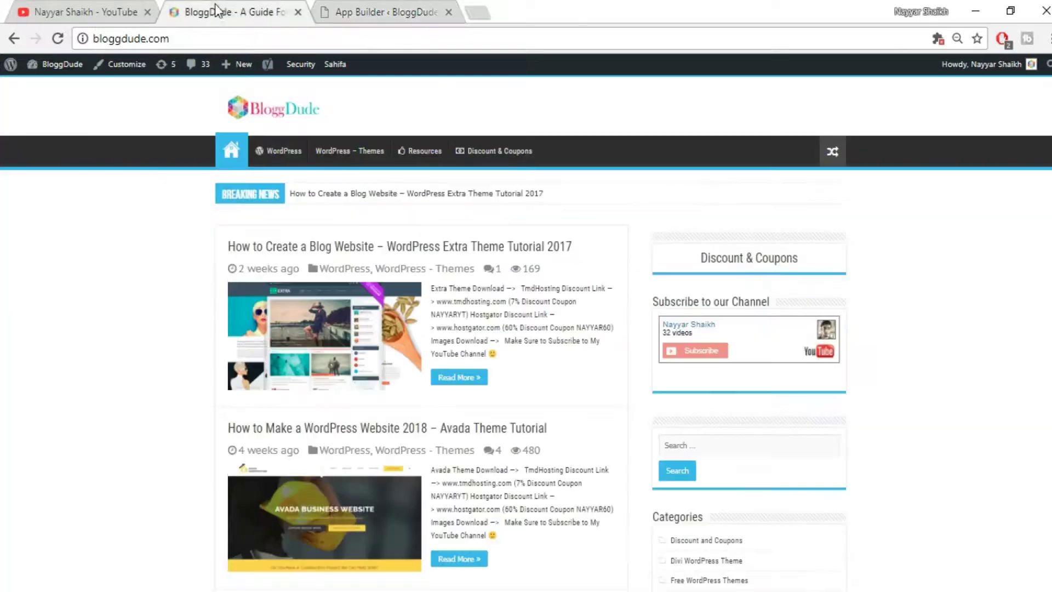
pyautogui.click(361, 10)
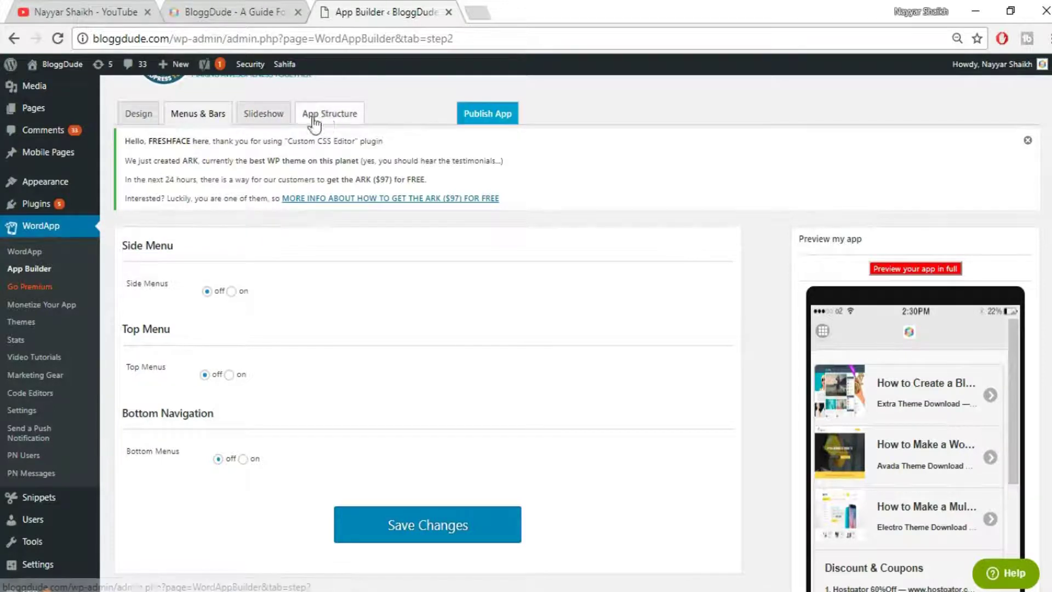
pyautogui.click(255, 128)
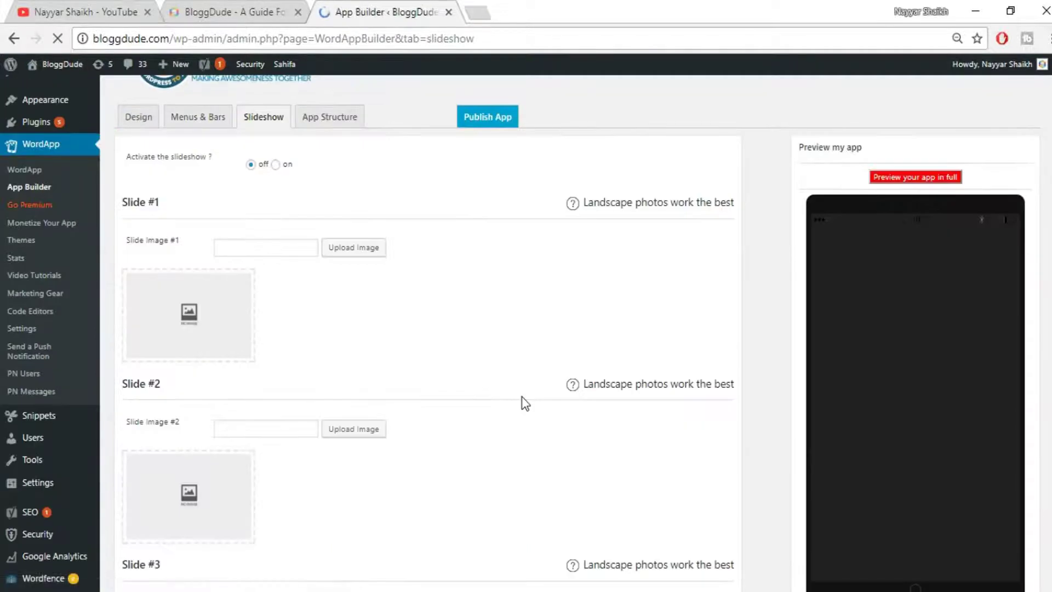
# Step: Scroll through the slideshow settings and load the App Structure icon and splash fields
pyautogui.scroll(-5, 522, 396)
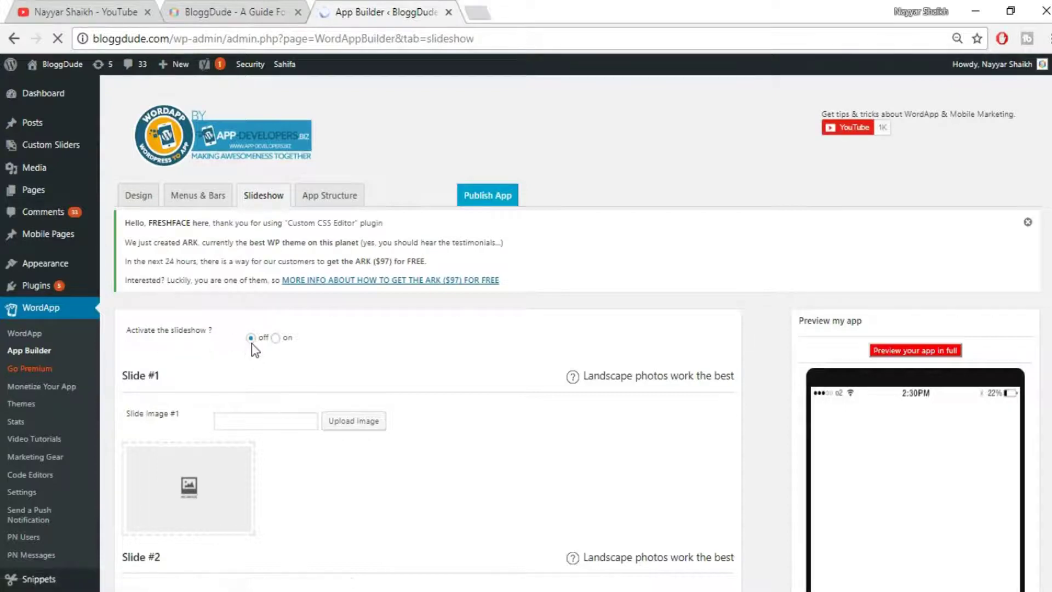
pyautogui.click(333, 208)
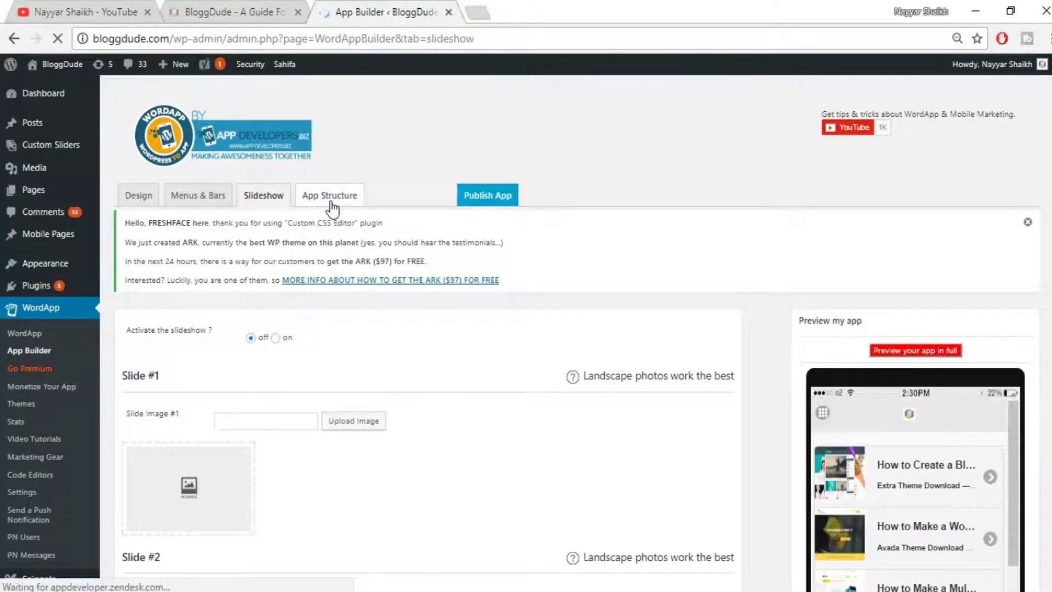
pyautogui.click(332, 208)
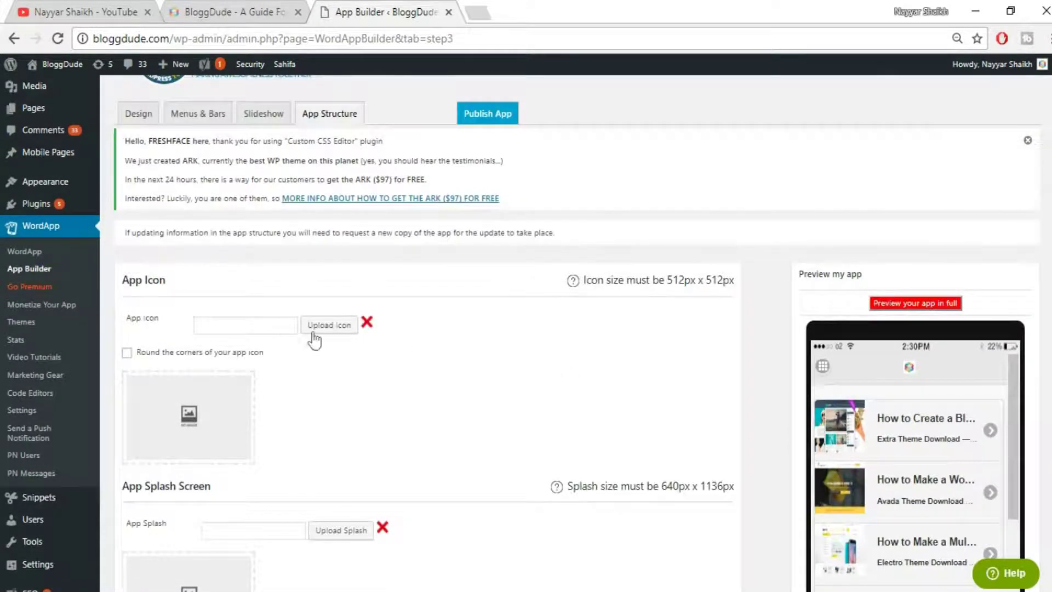
# Step: Choose the hexagon logo, the first media library item, as the app icon
pyautogui.click(332, 326)
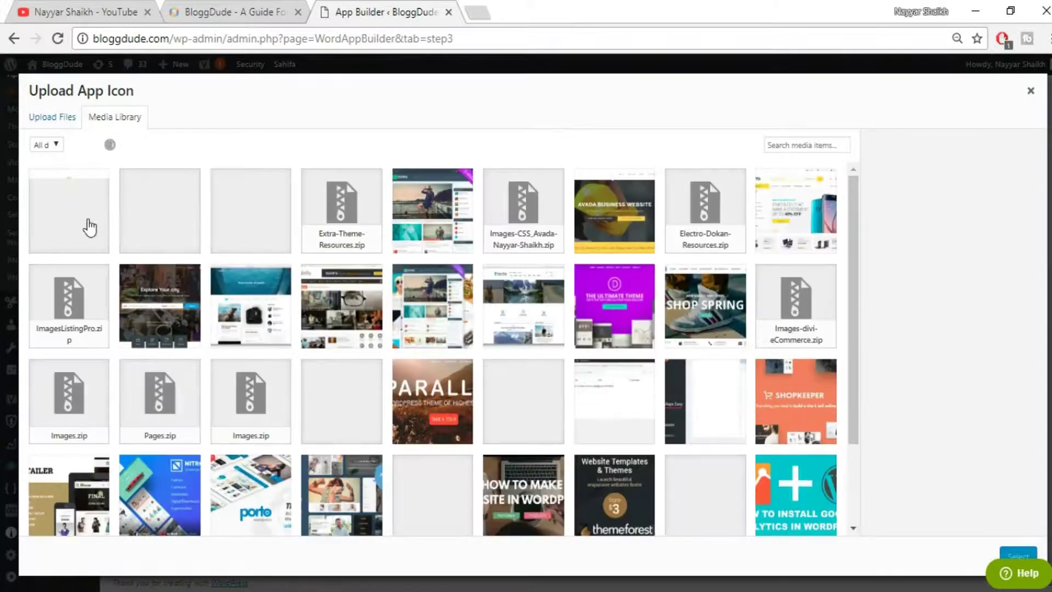
pyautogui.click(91, 229)
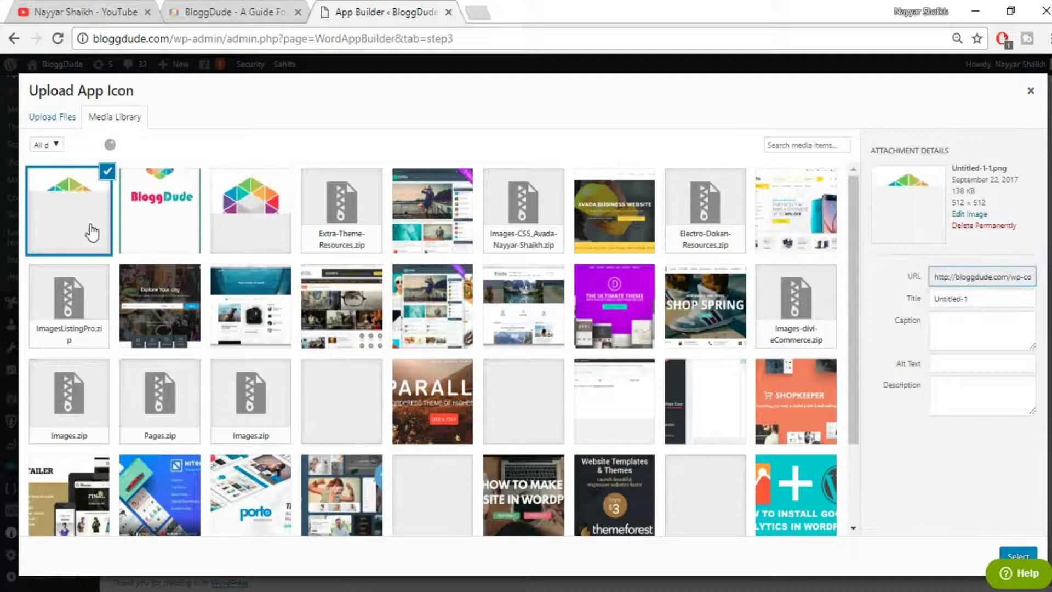
pyautogui.click(1018, 557)
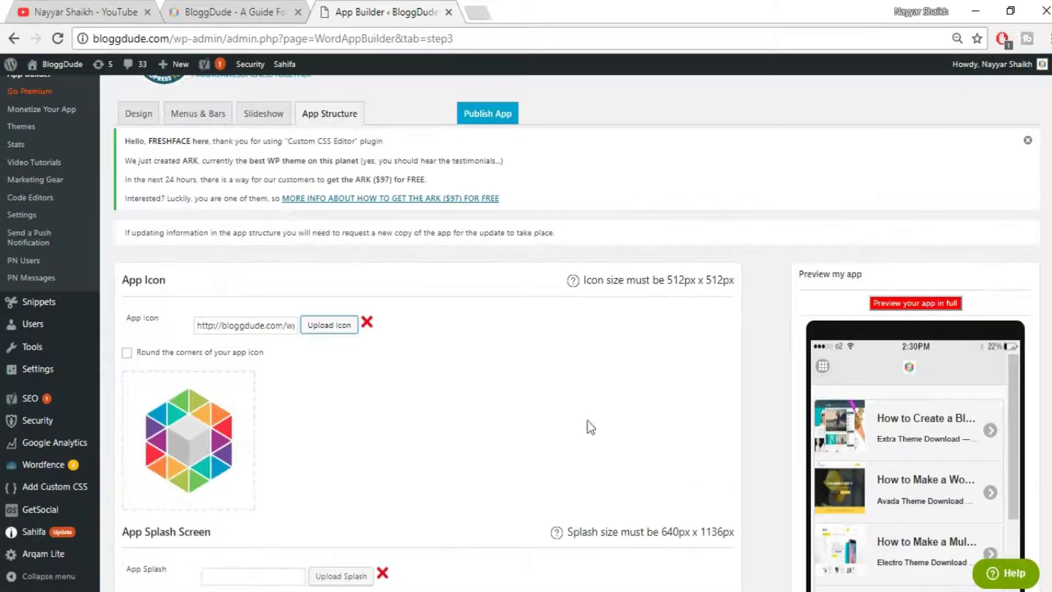
pyautogui.scroll(-3, 521, 380)
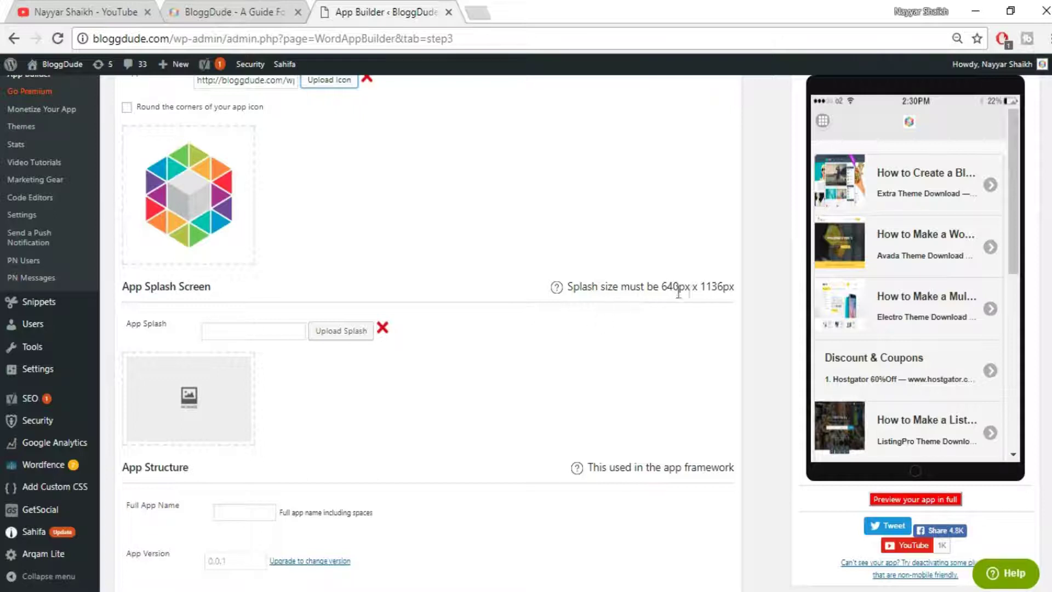
# Step: Note the 640px x 1136px splash size and set the BloggDude image as splash screen
pyautogui.moveTo(663, 289); pyautogui.dragTo(719, 292)
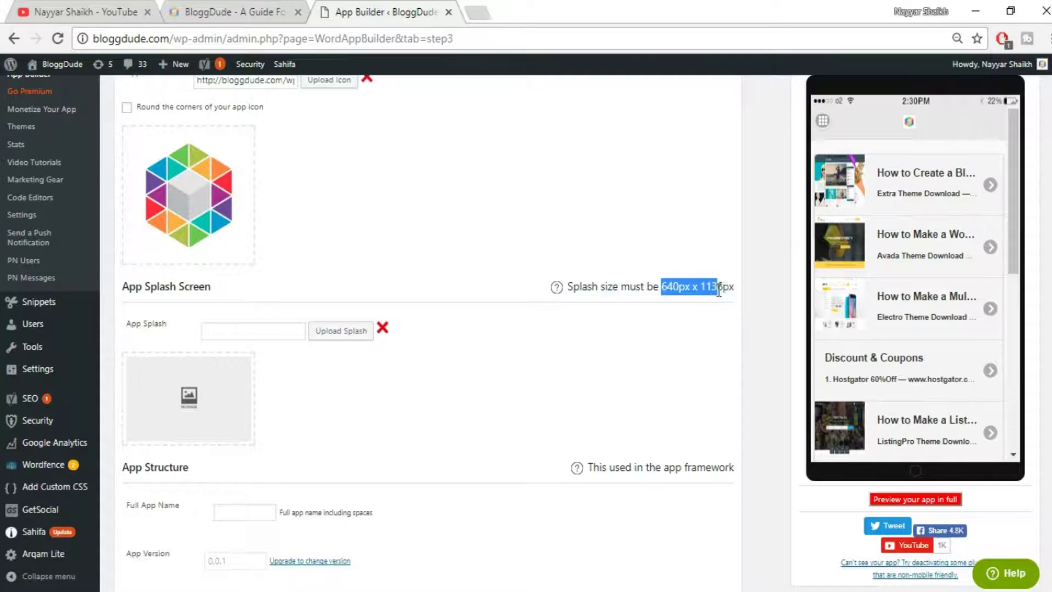
pyautogui.click(706, 302)
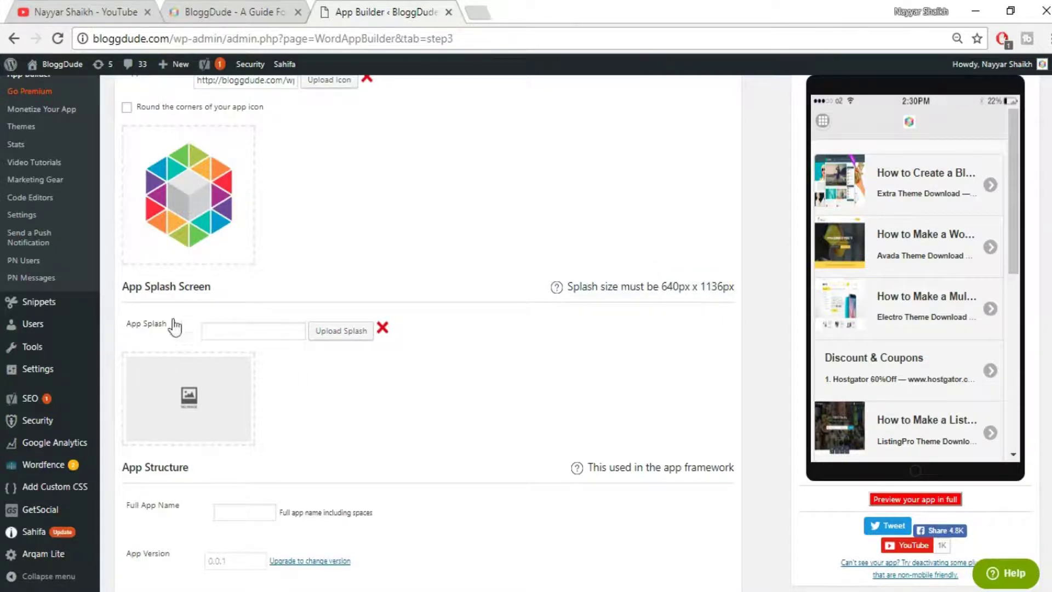
pyautogui.click(346, 341)
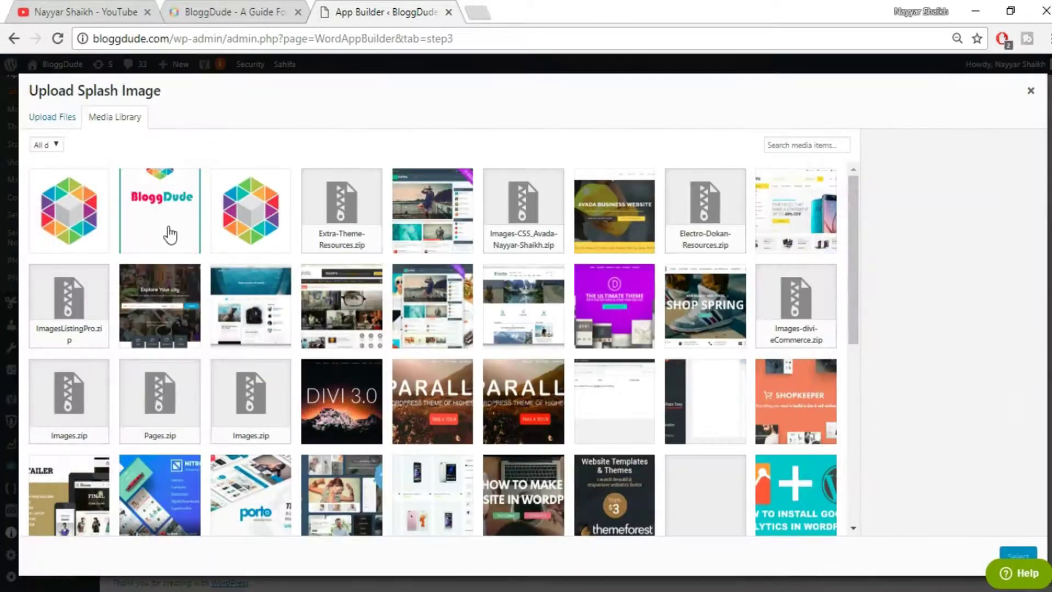
pyautogui.click(170, 233)
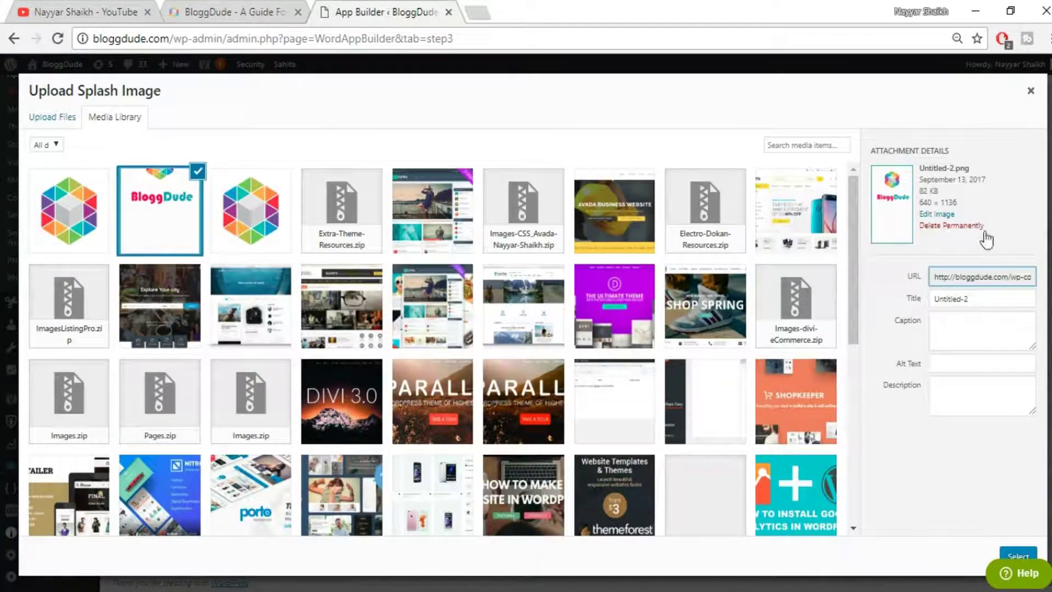
pyautogui.click(1026, 557)
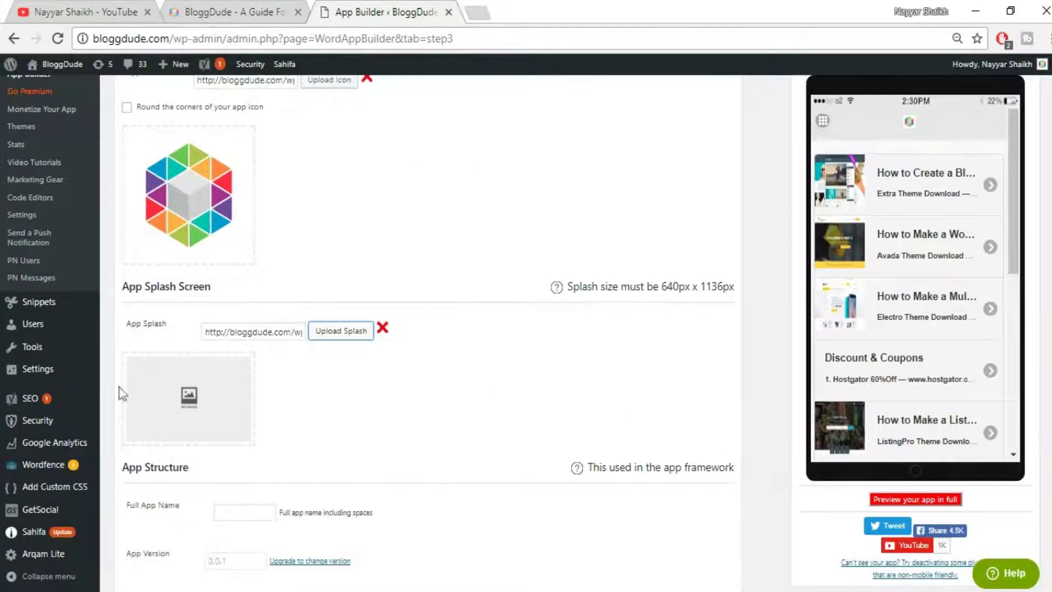
pyautogui.scroll(-3, 603, 372)
# Step: Enter BloggDude as the Full App Name
pyautogui.click(260, 345)
pyautogui.scroll(-2, 569, 342)
pyautogui.write('BloggDu')
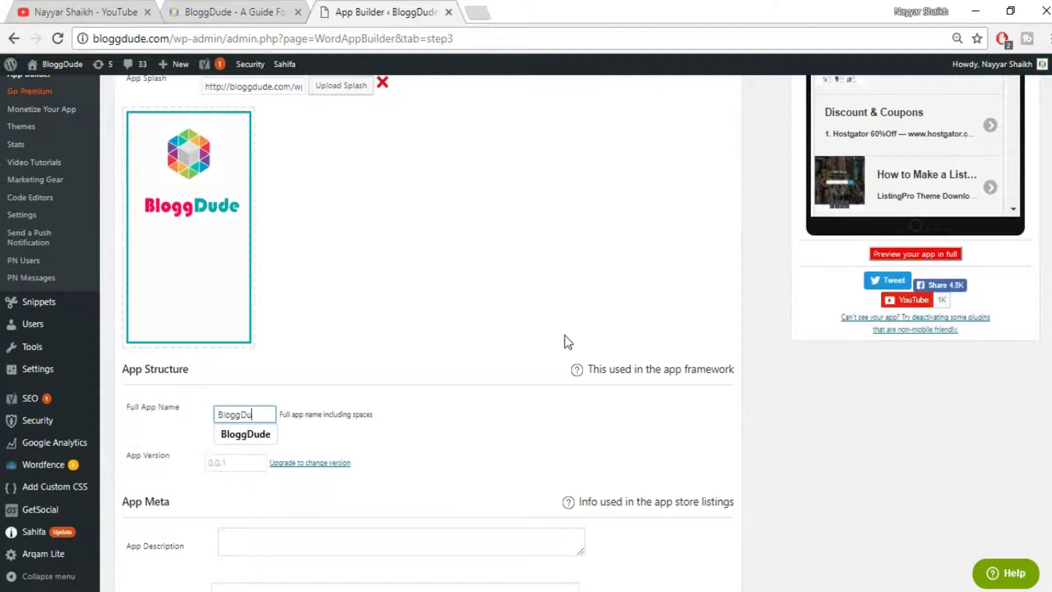
pyautogui.write('de')
pyautogui.click(566, 341)
pyautogui.scroll(-3, 564, 356)
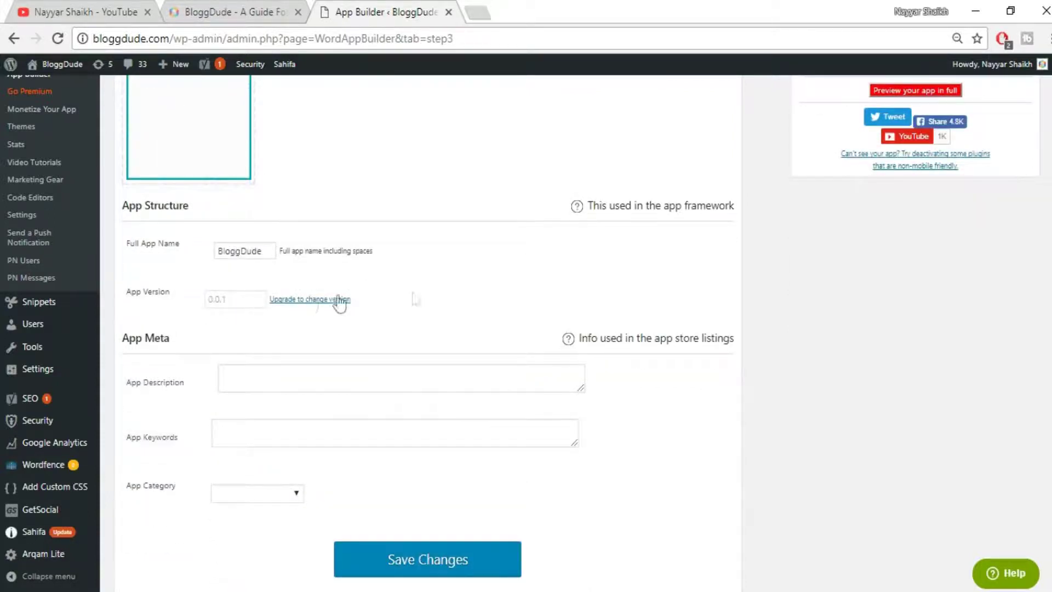
# Step: Set the app category to Entertainment
pyautogui.click(277, 383)
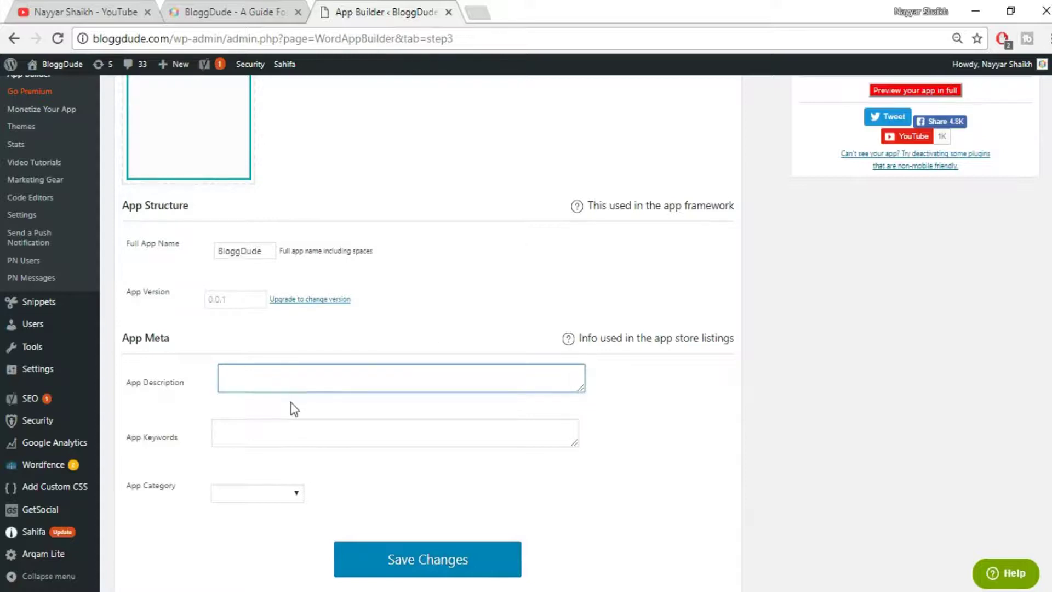
pyautogui.scroll(-2, 295, 414)
pyautogui.click(265, 352)
pyautogui.click(254, 417)
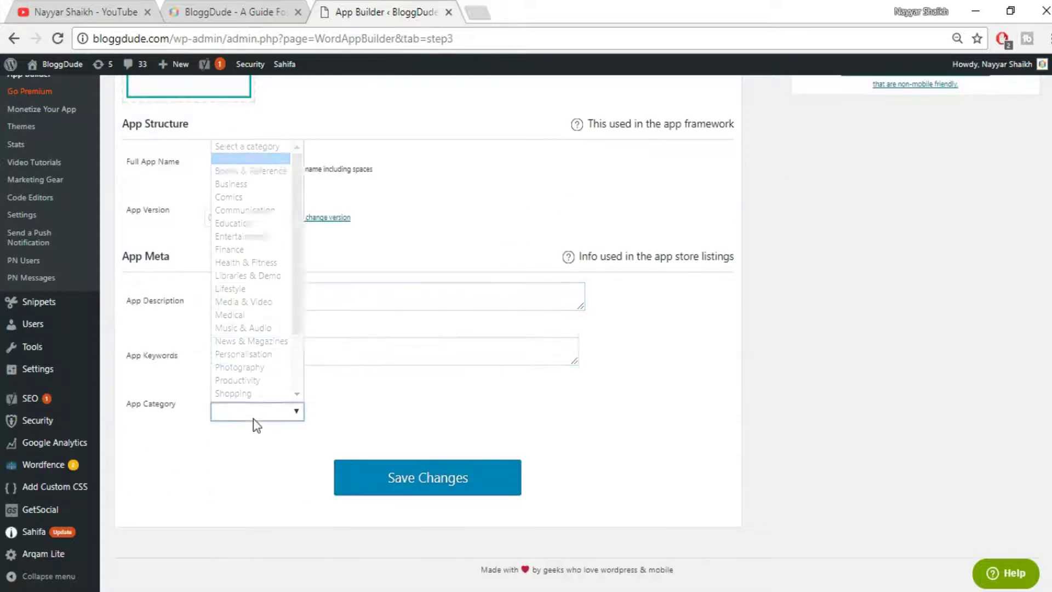
pyautogui.click(260, 245)
# Step: Save the App Structure settings to reach the Publish App page
pyautogui.click(281, 362)
pyautogui.scroll(7, 818, 436)
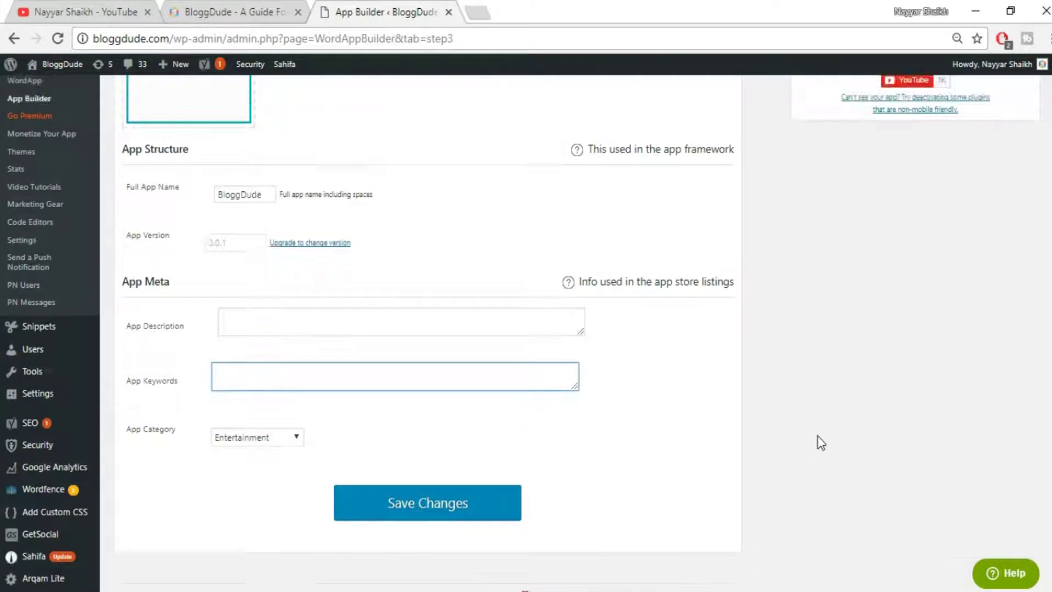
pyautogui.scroll(-8, 768, 462)
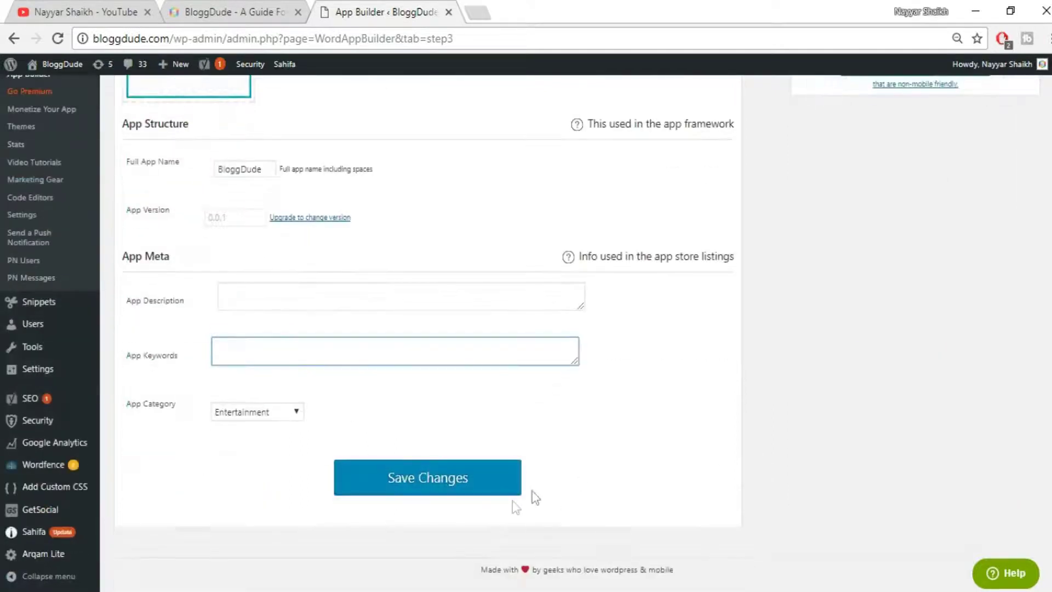
pyautogui.click(418, 489)
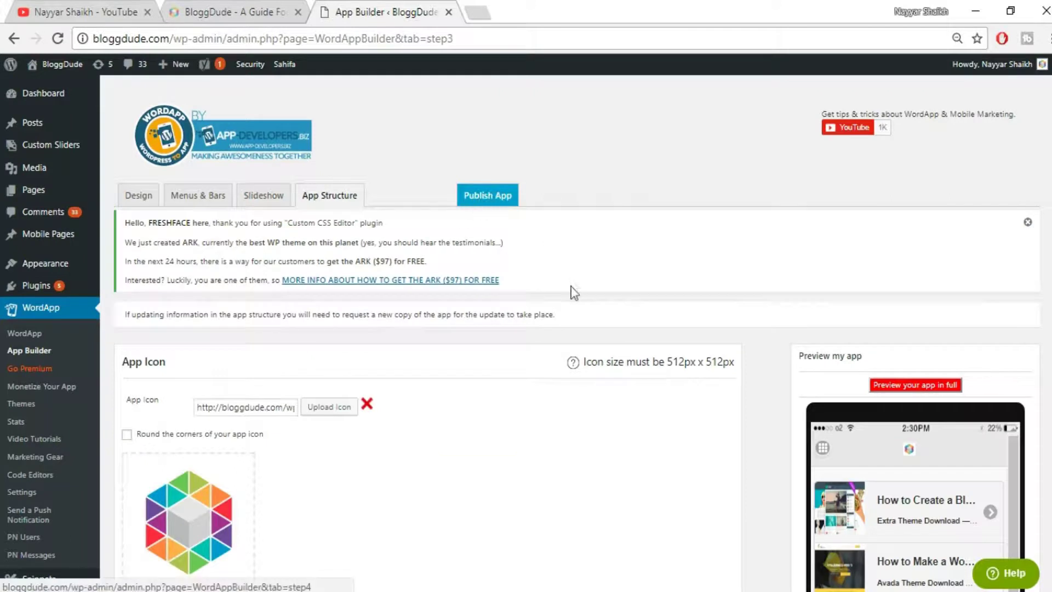
pyautogui.scroll(-4, 572, 384)
pyautogui.scroll(4, 554, 373)
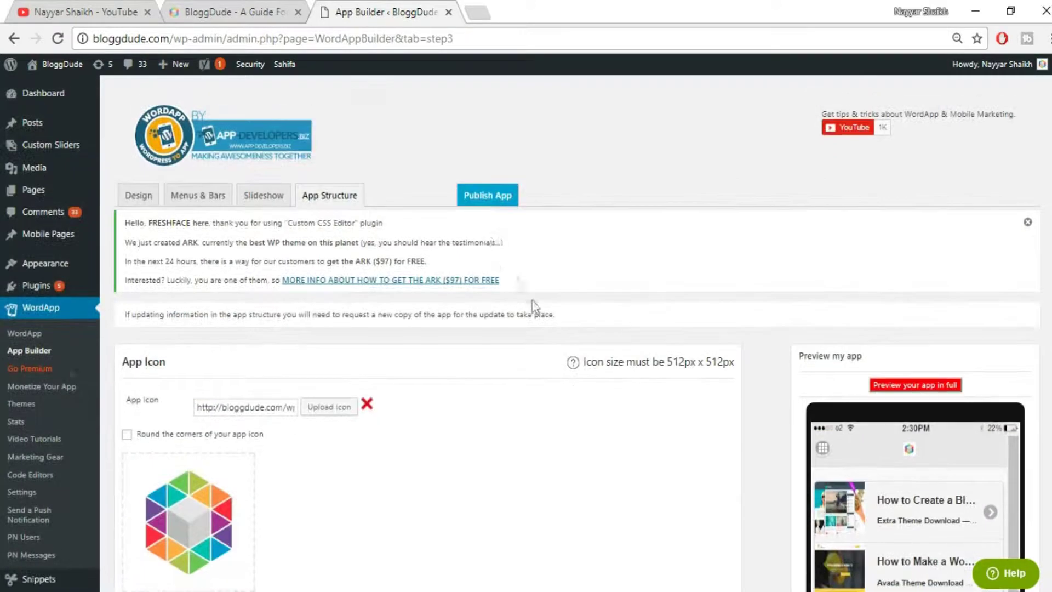
# Step: Send the Publish Android App request and dismiss the request-sent alert
pyautogui.click(487, 203)
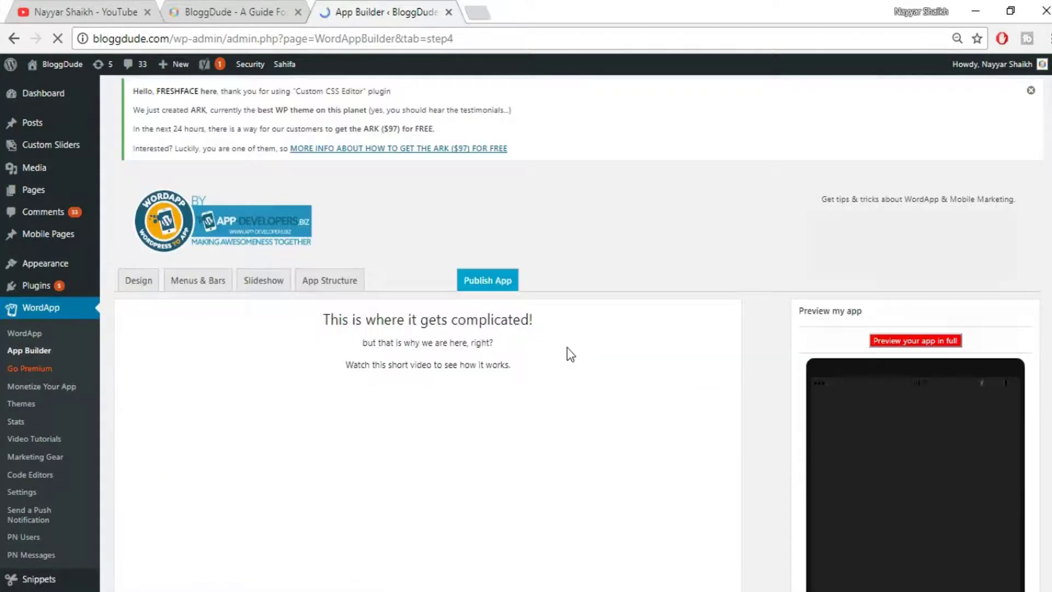
pyautogui.scroll(-5, 568, 371)
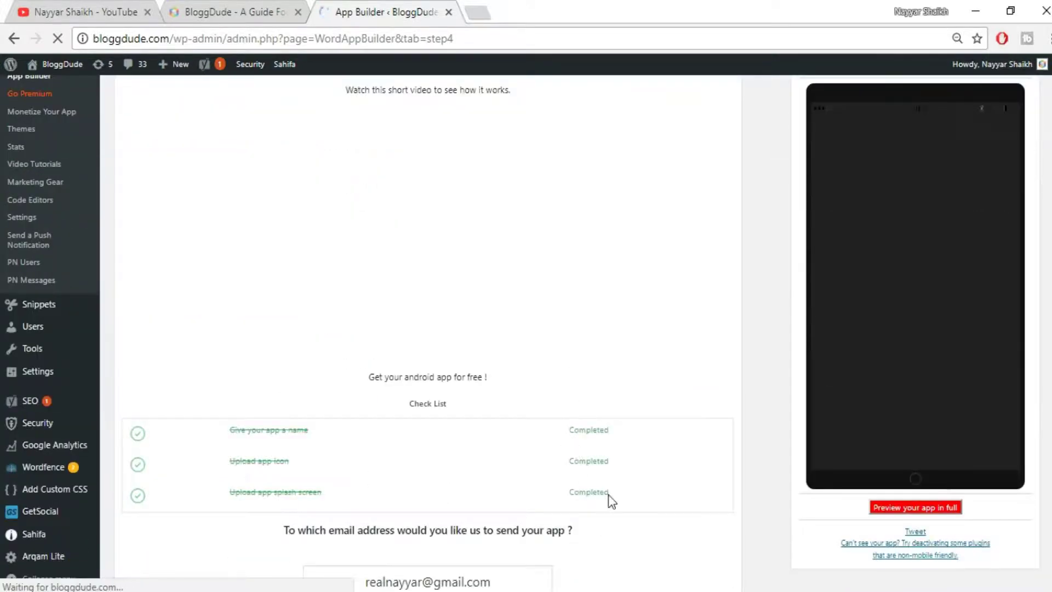
pyautogui.scroll(-4, 626, 500)
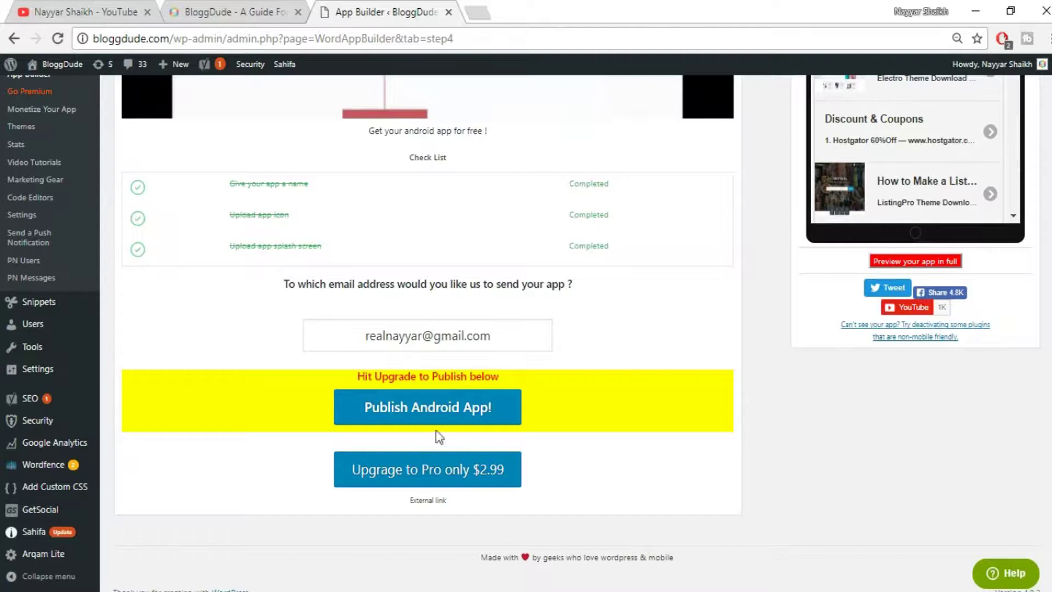
pyautogui.click(414, 419)
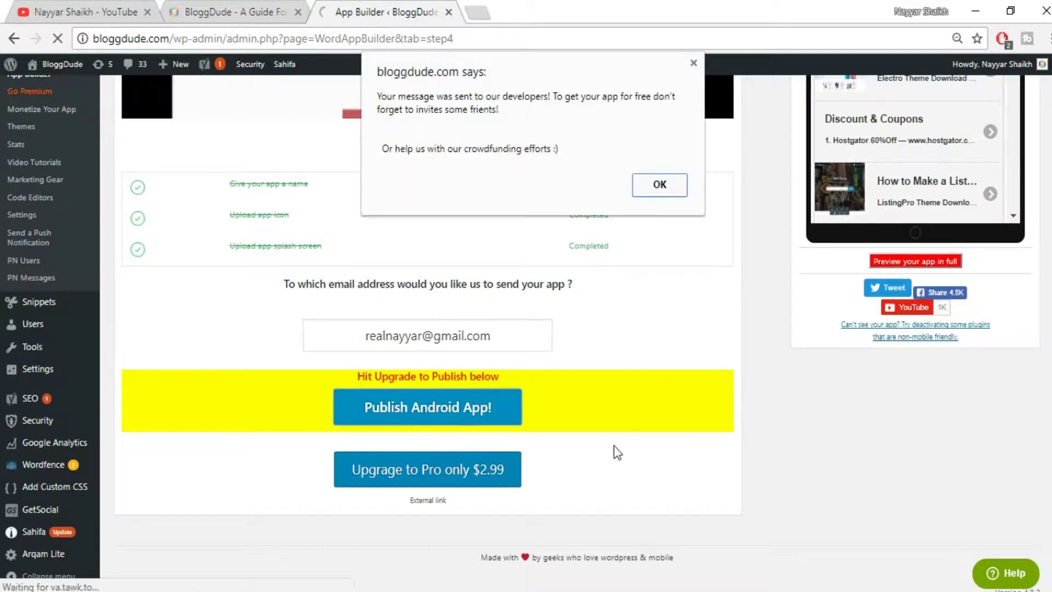
pyautogui.click(662, 185)
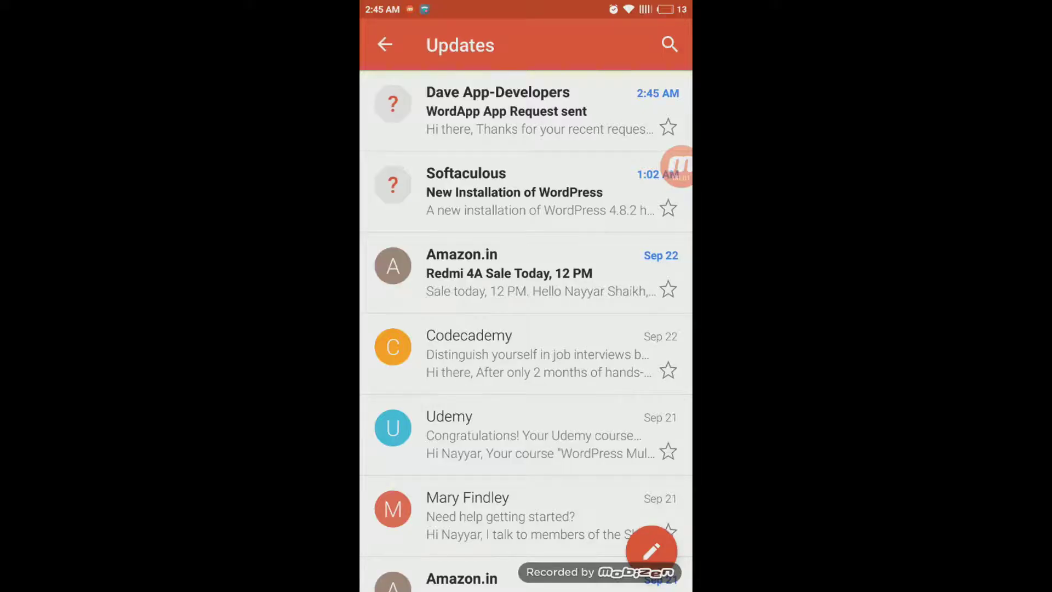
# Step: Read the 'WordApp App Request sent' email promising the app in about 48 hours
pyautogui.click(526, 111)
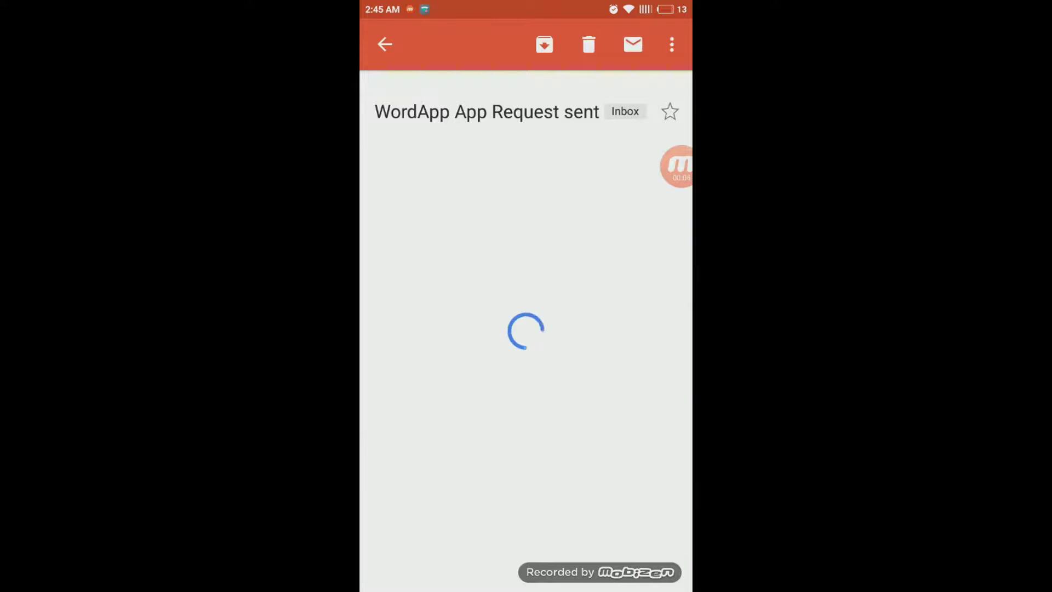
pyautogui.scroll(-5, 526, 329)
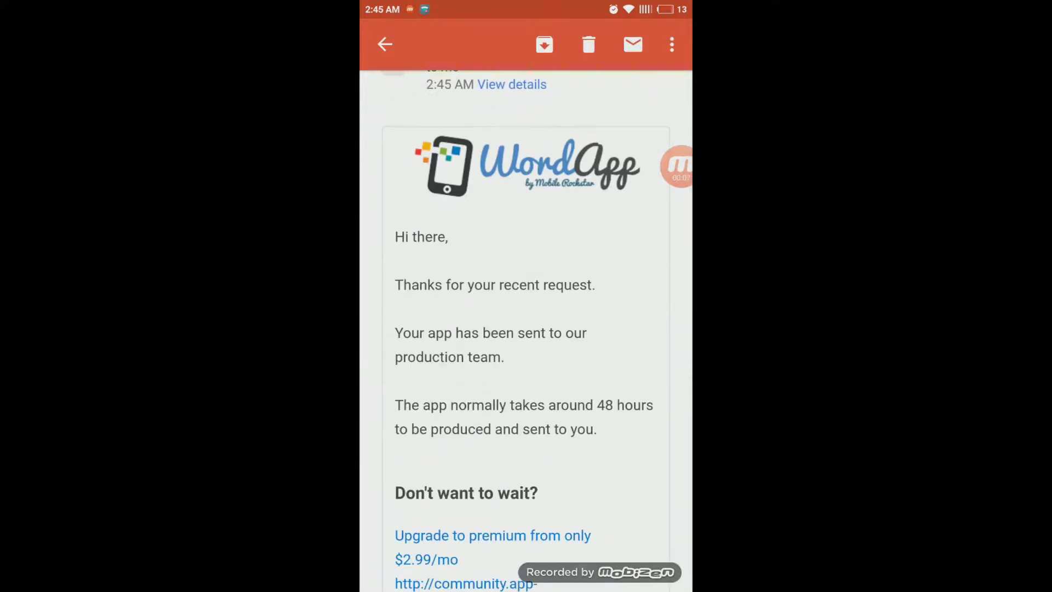
pyautogui.scroll(-2, 526, 329)
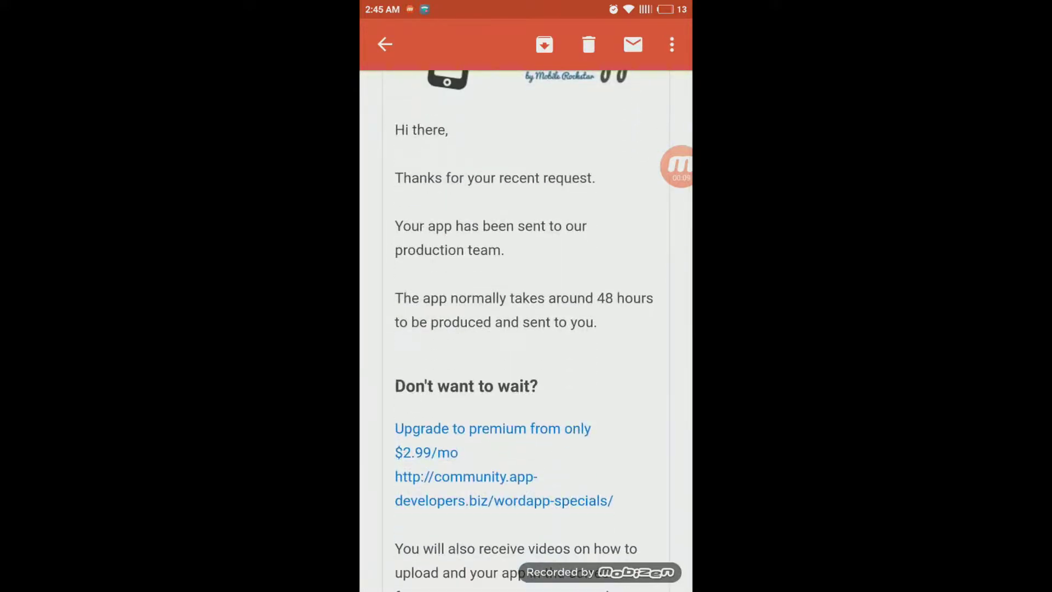
pyautogui.scroll(-3, 526, 329)
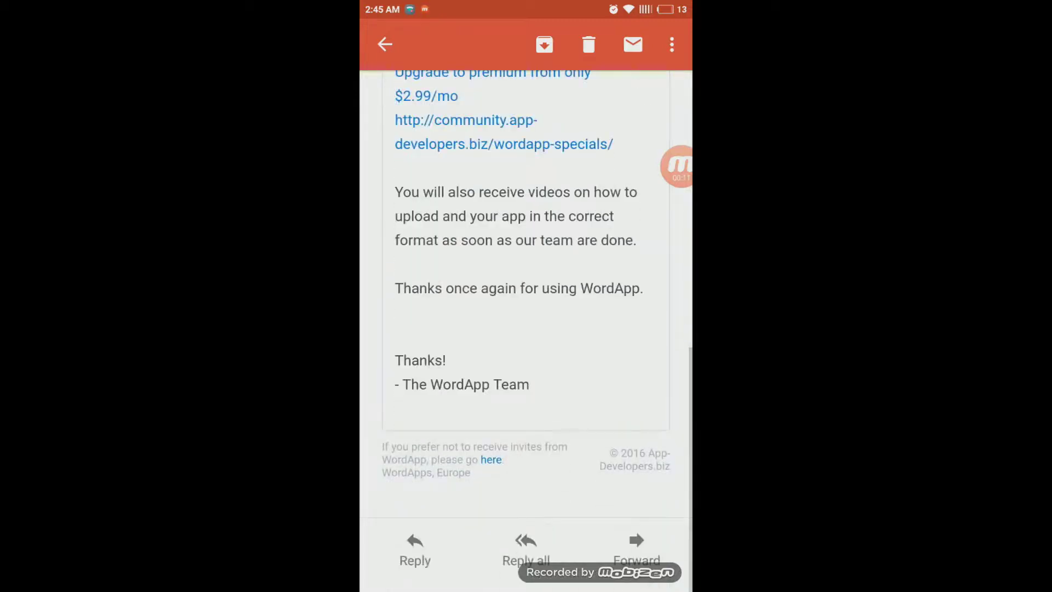
pyautogui.scroll(5, 526, 329)
pyautogui.press('Escape')
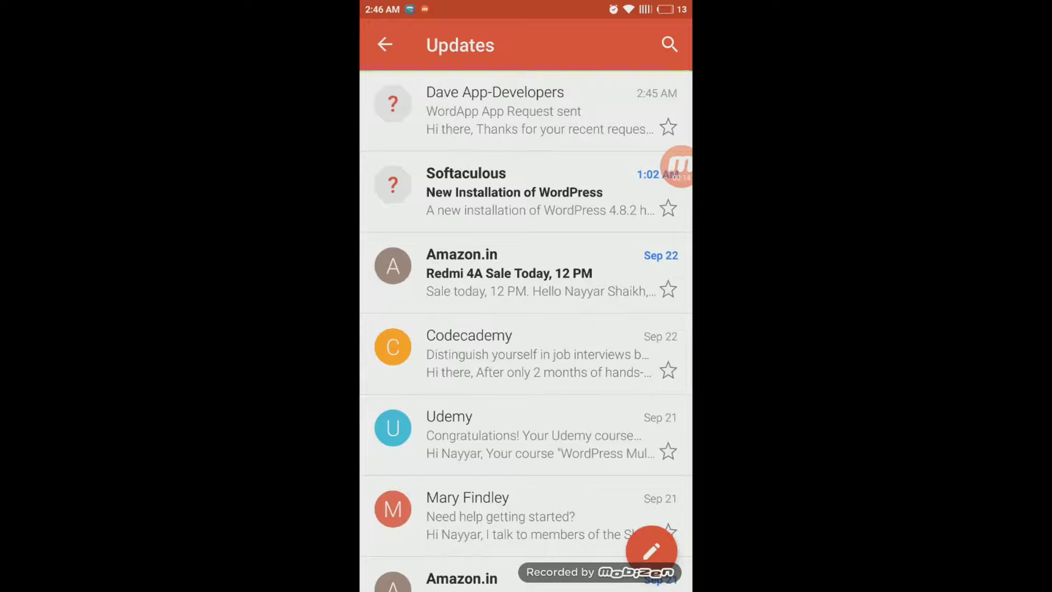
# Step: Open the 'WordApp Your mobile app is ready' email and follow its APK download link
pyautogui.scroll(-10, 526, 328)
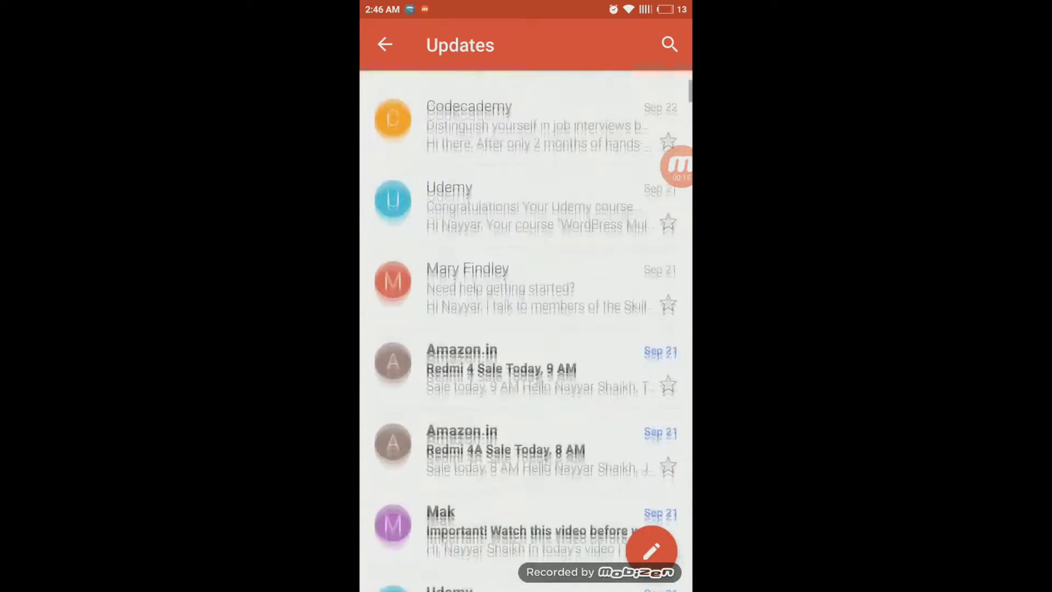
pyautogui.scroll(-10, 526, 329)
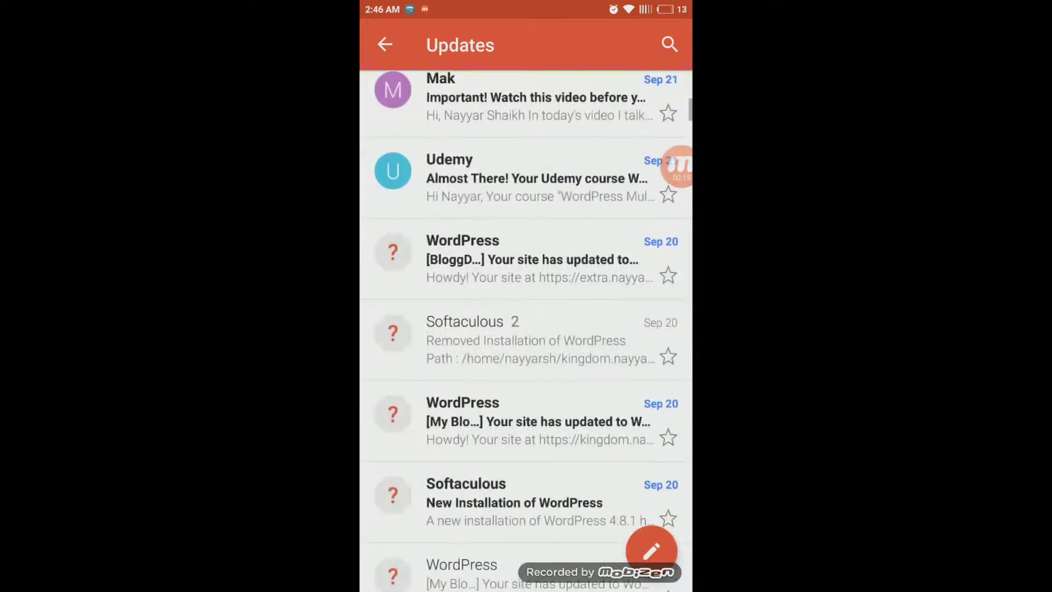
pyautogui.scroll(-10, 527, 329)
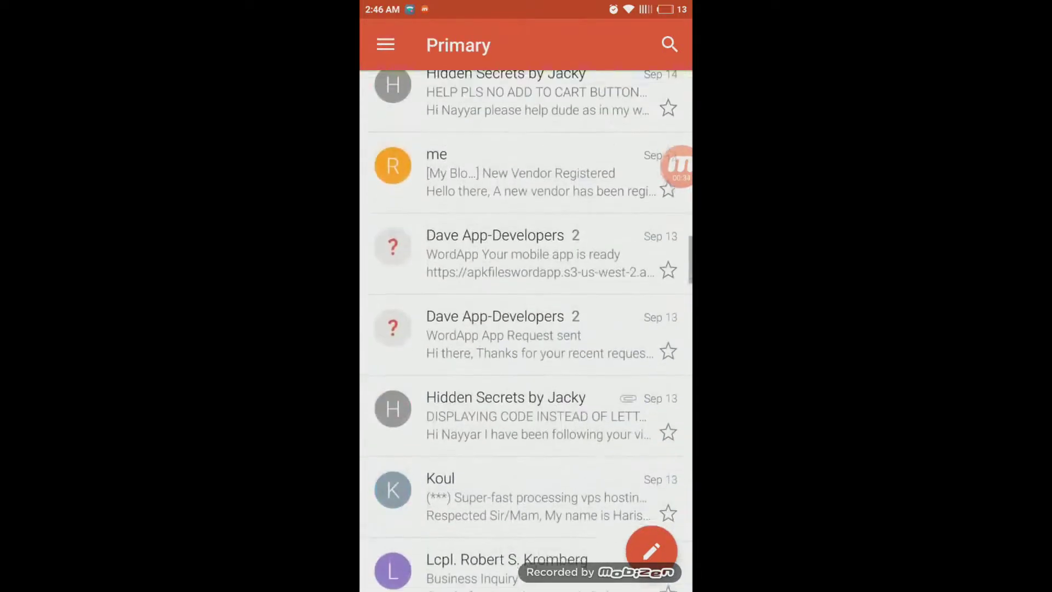
pyautogui.click(524, 253)
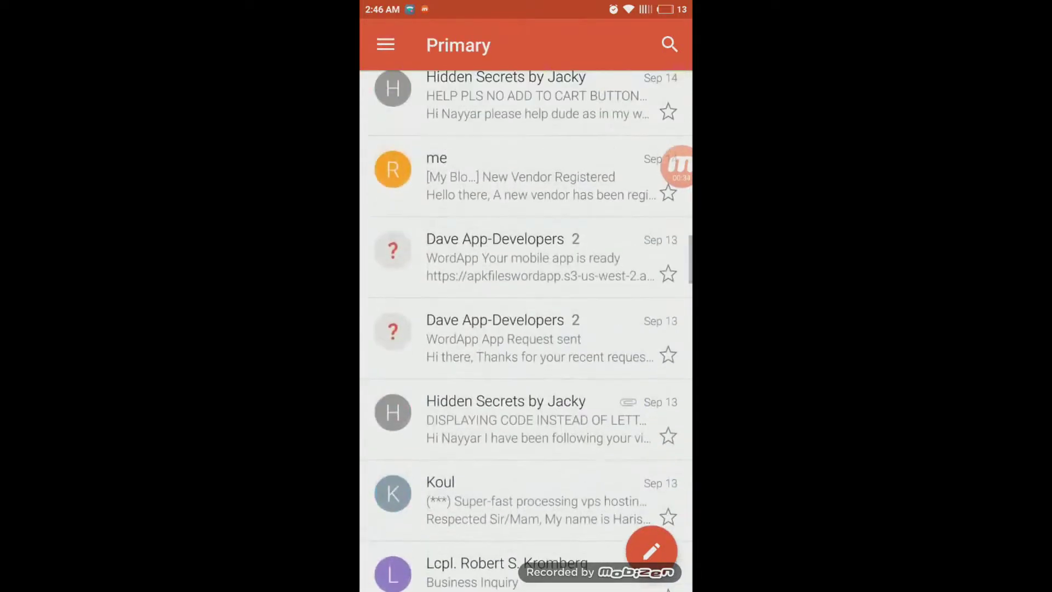
pyautogui.scroll(-7, 526, 329)
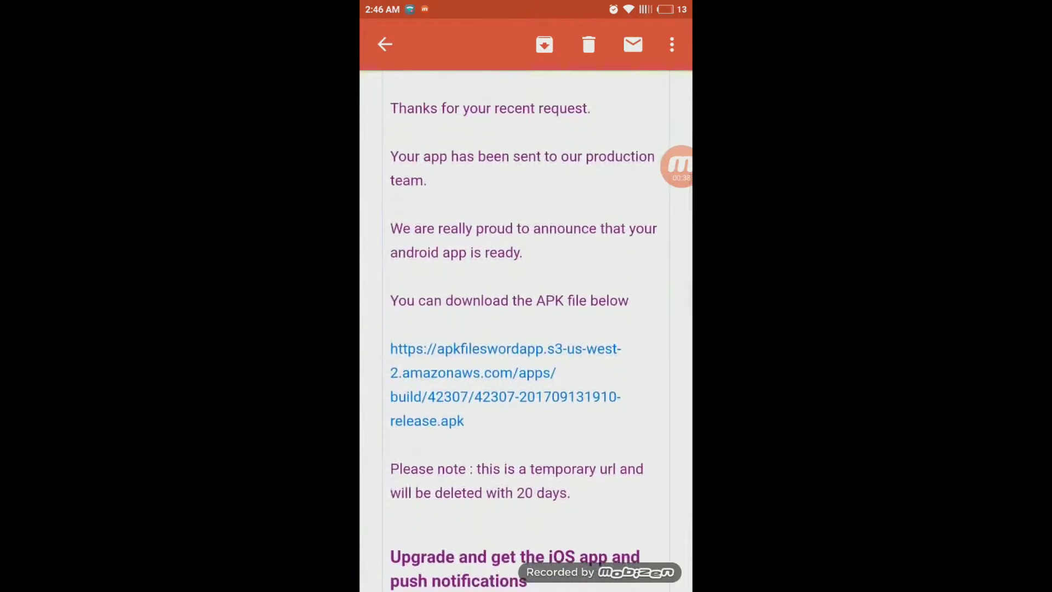
pyautogui.scroll(-1, 526, 329)
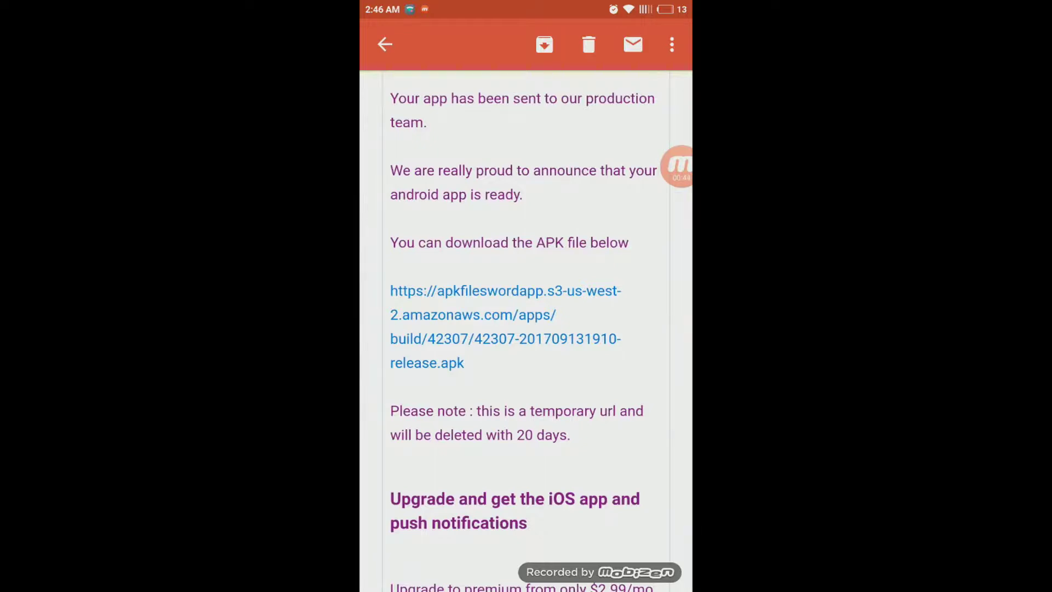
pyautogui.click(505, 291)
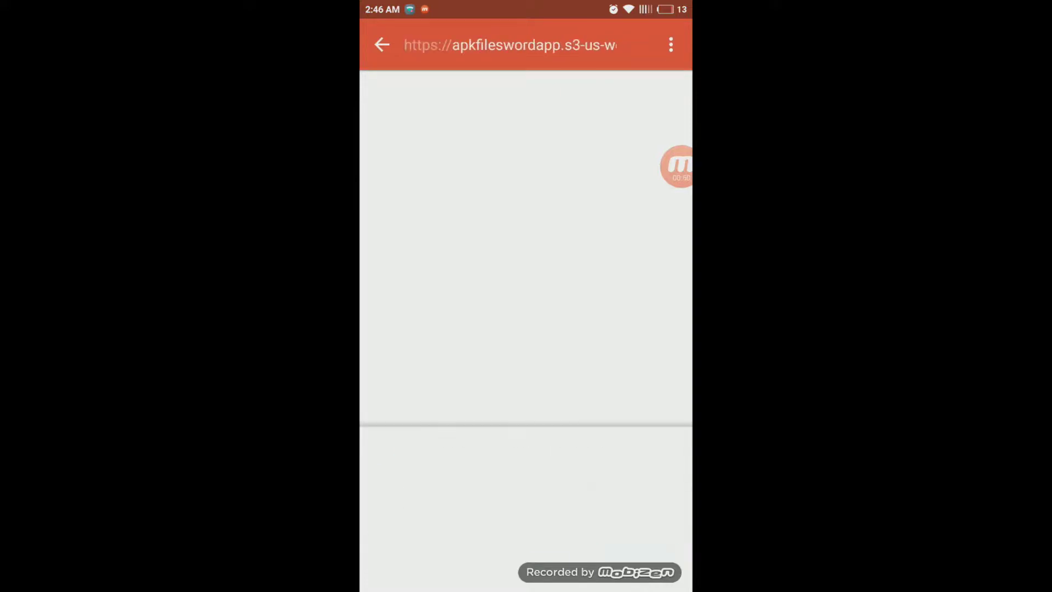
# Step: Accept the download warning to start the APK download, check its progress, then go home
pyautogui.click(637, 556)
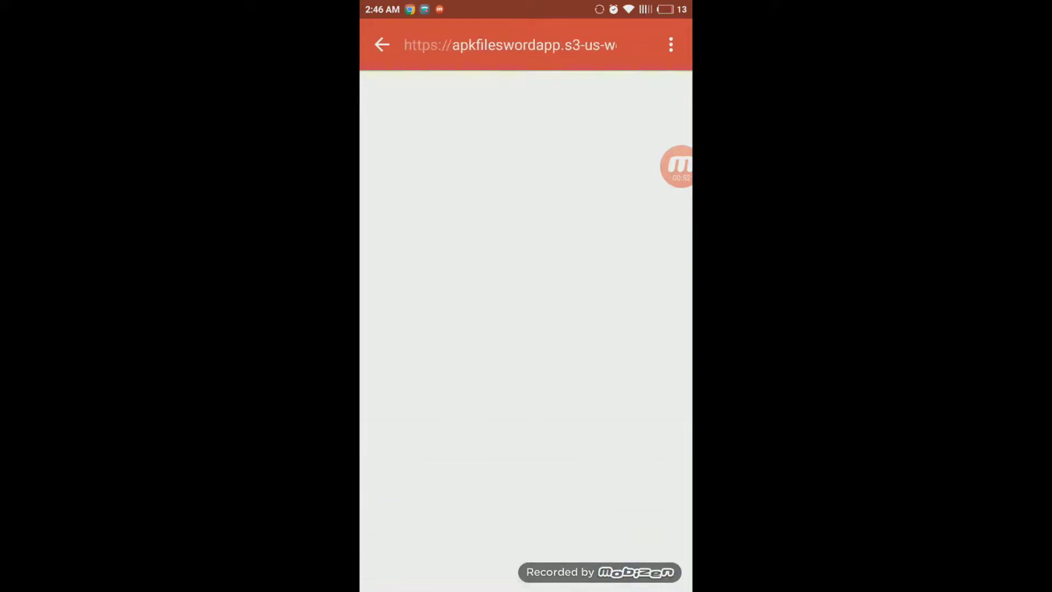
pyautogui.moveTo(527, 6); pyautogui.dragTo(526, 384)
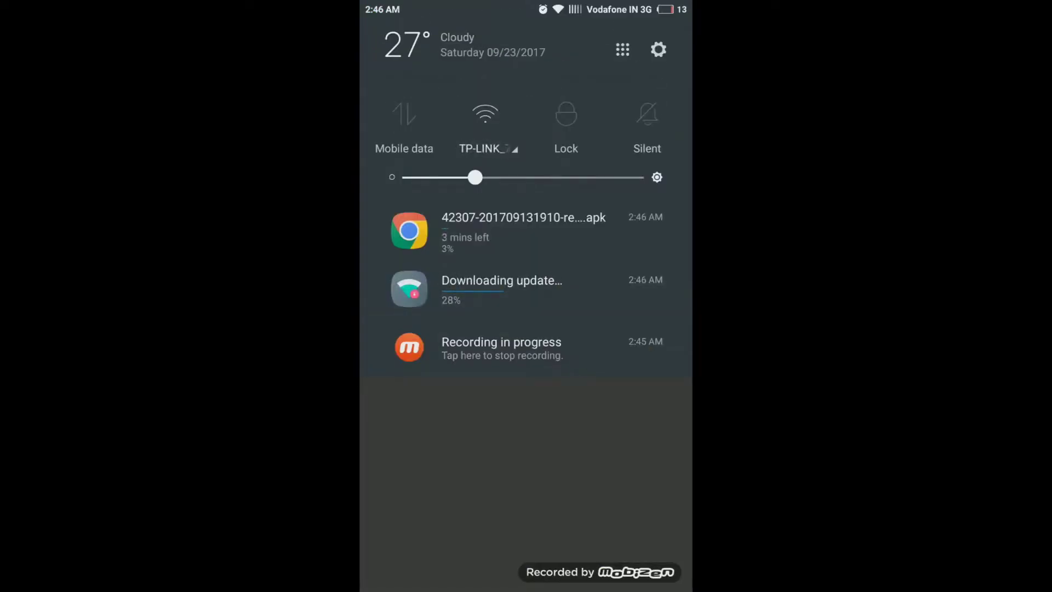
pyautogui.press('Escape')
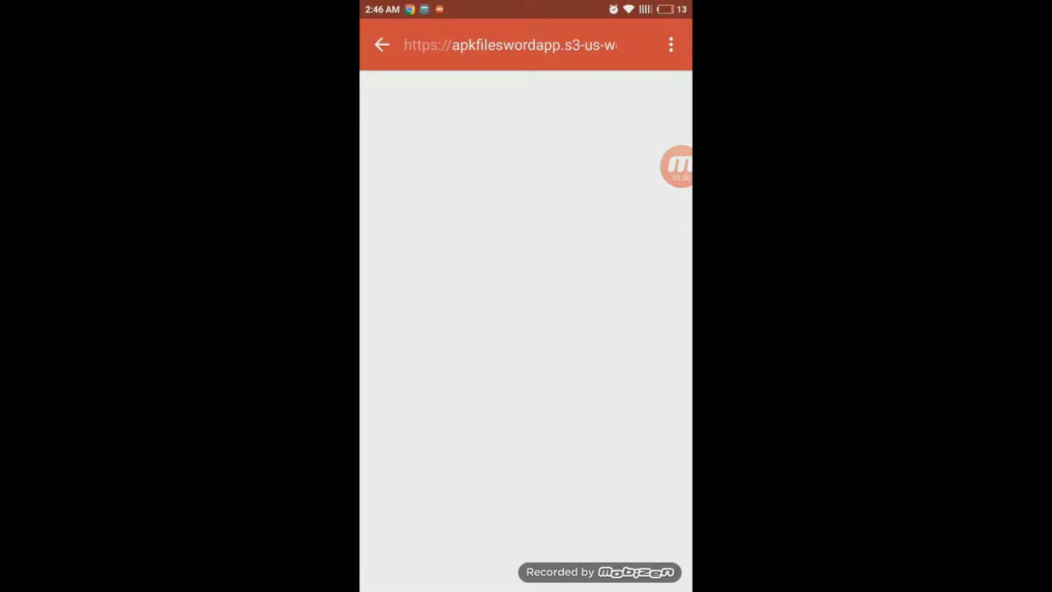
pyautogui.press('super')
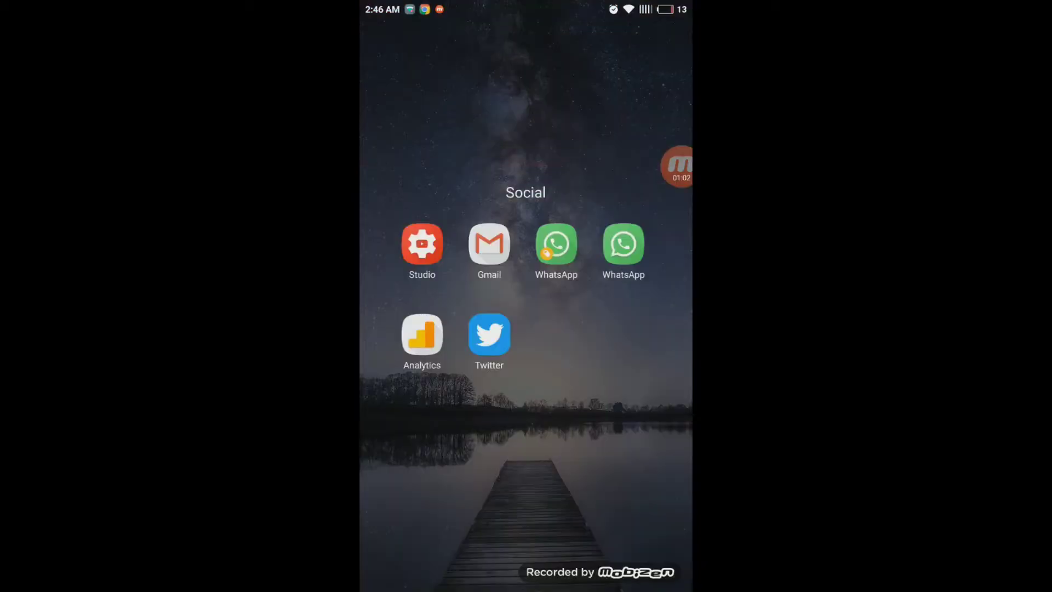
pyautogui.press('Escape')
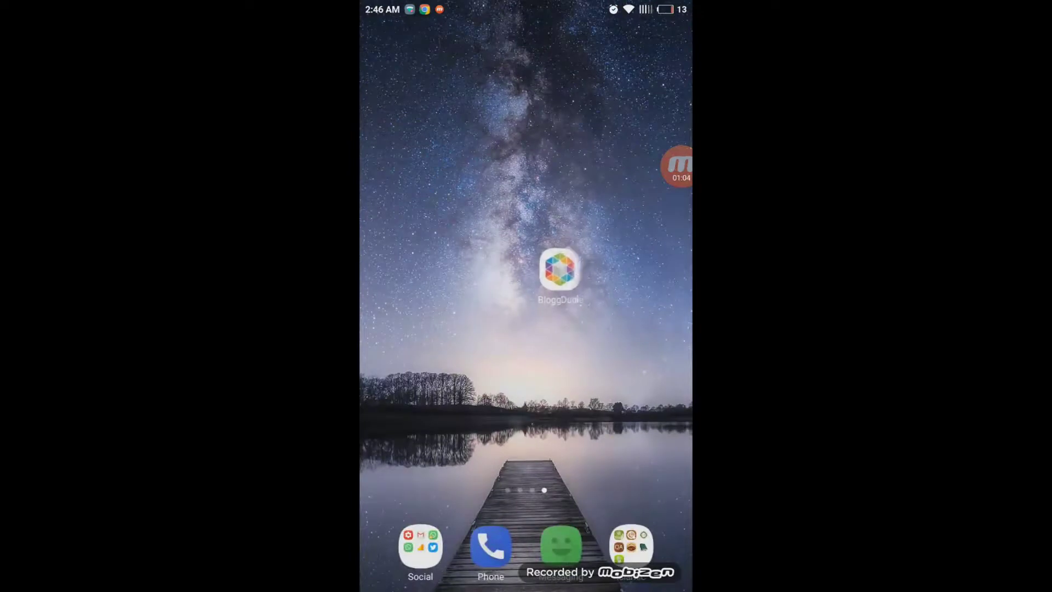
pyautogui.moveTo(439, 274); pyautogui.dragTo(631, 274)
pyautogui.click(492, 93)
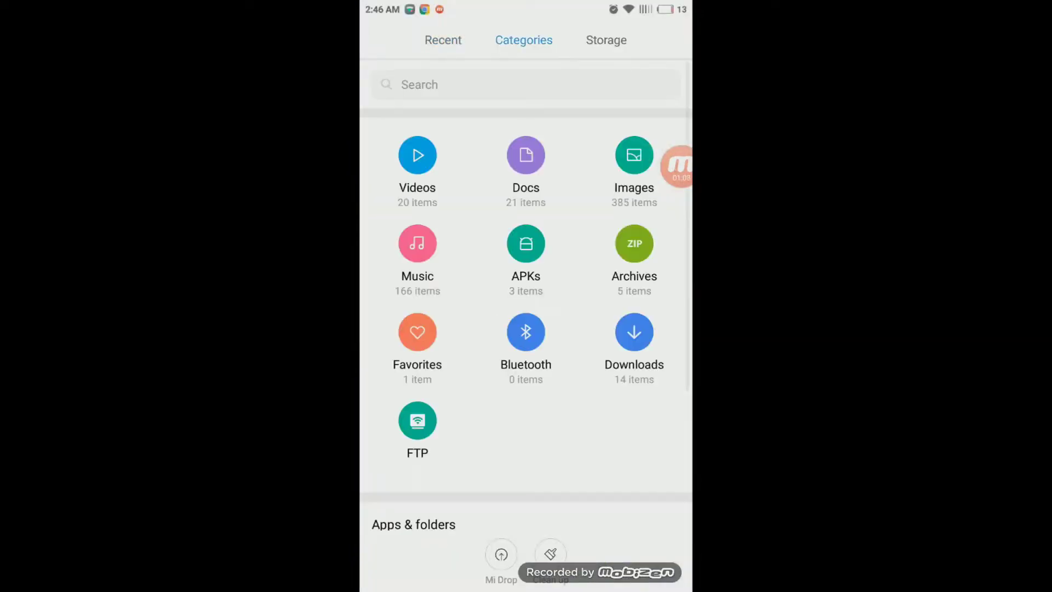
pyautogui.click(526, 244)
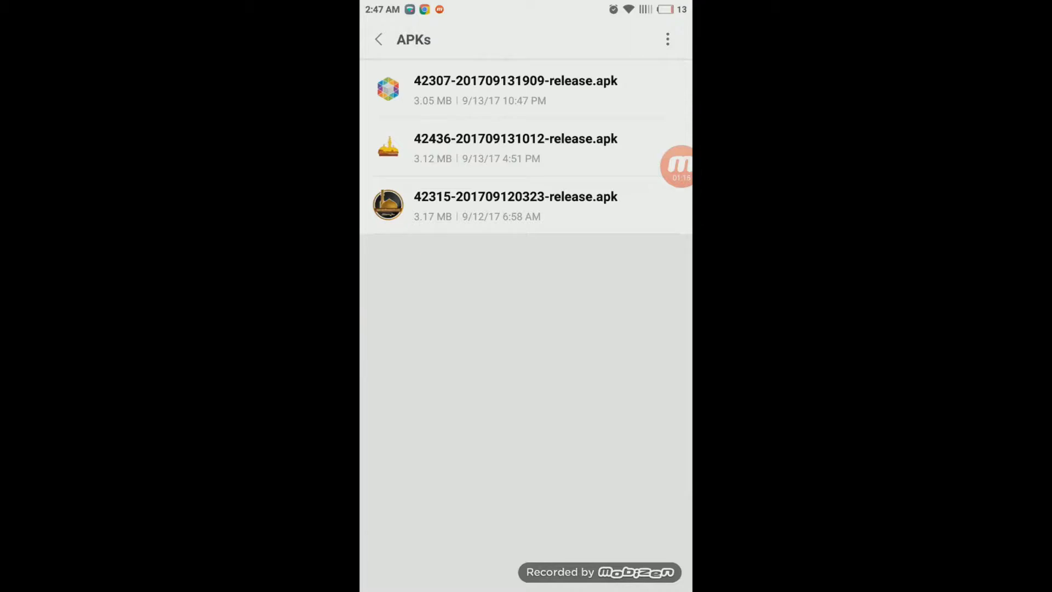
pyautogui.click(515, 89)
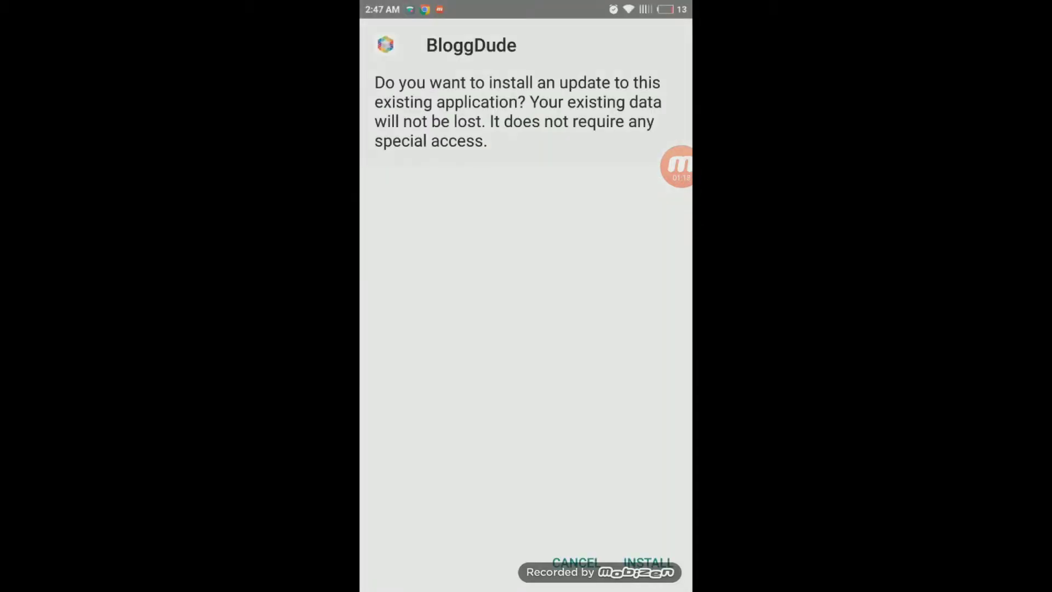
# Step: Install the BloggDude update, return to the home screen and launch BloggDude
pyautogui.click(647, 563)
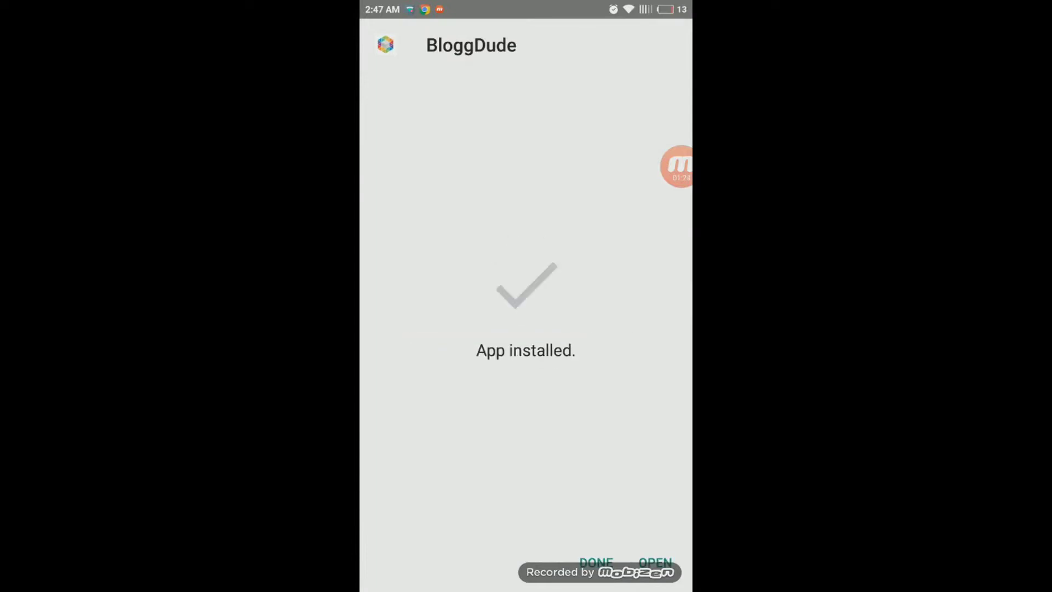
pyautogui.press('Escape')
pyautogui.press('super')
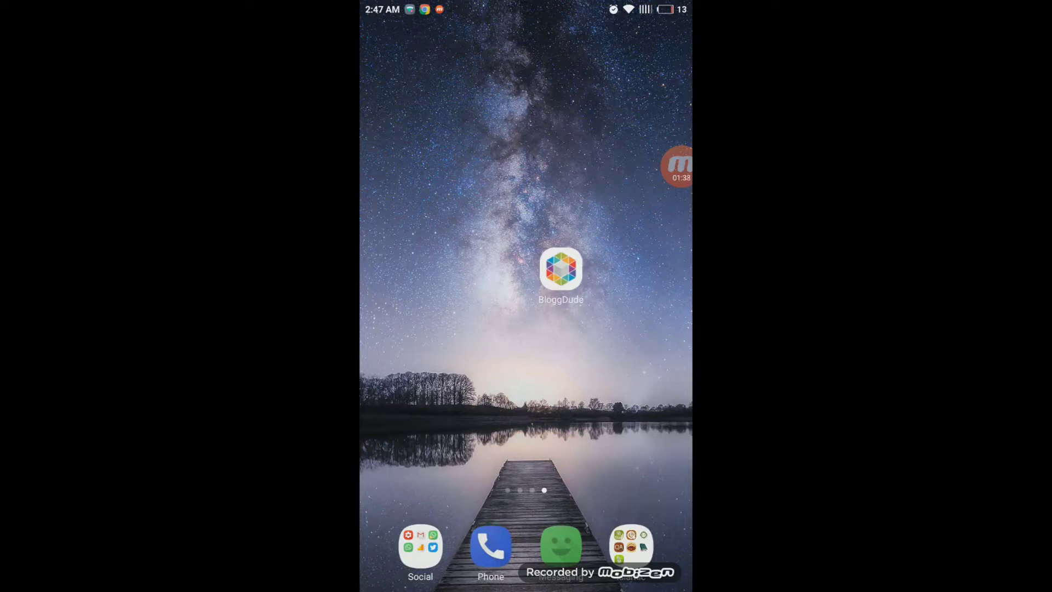
pyautogui.click(560, 268)
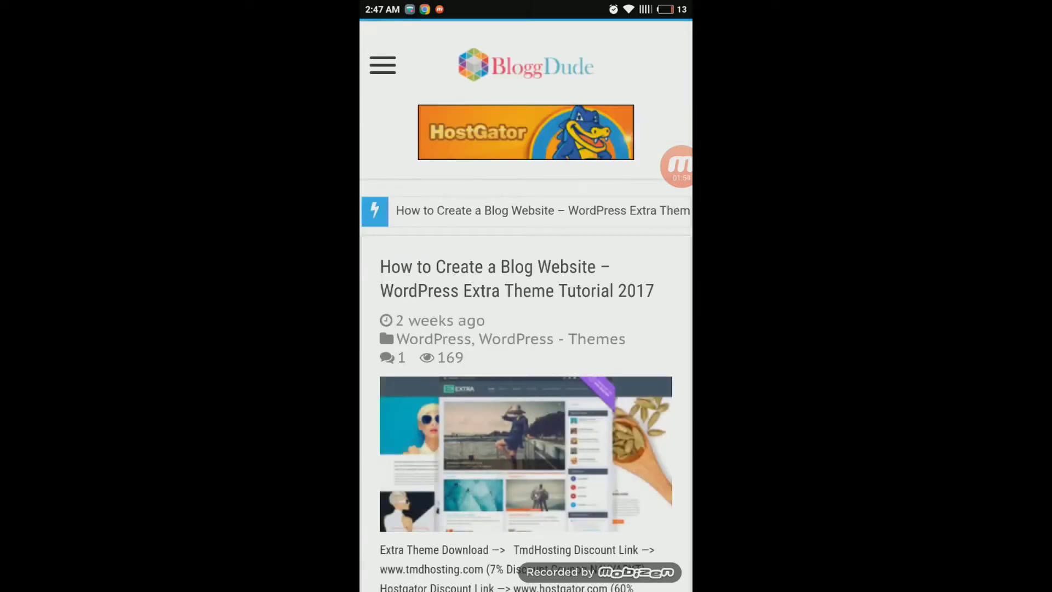
# Step: Browse posts like 'How to Create a Blog Website' and check the navigation menu
pyautogui.scroll(-15, 526, 307)
pyautogui.scroll(-20, 527, 307)
pyautogui.scroll(20, 526, 307)
pyautogui.scroll(10, 526, 307)
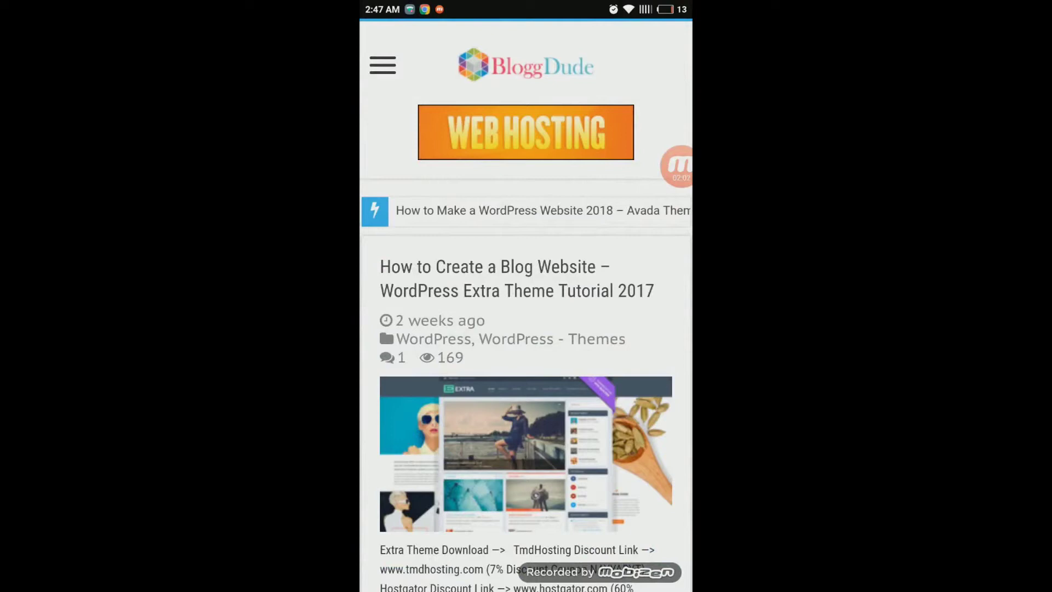
pyautogui.click(382, 65)
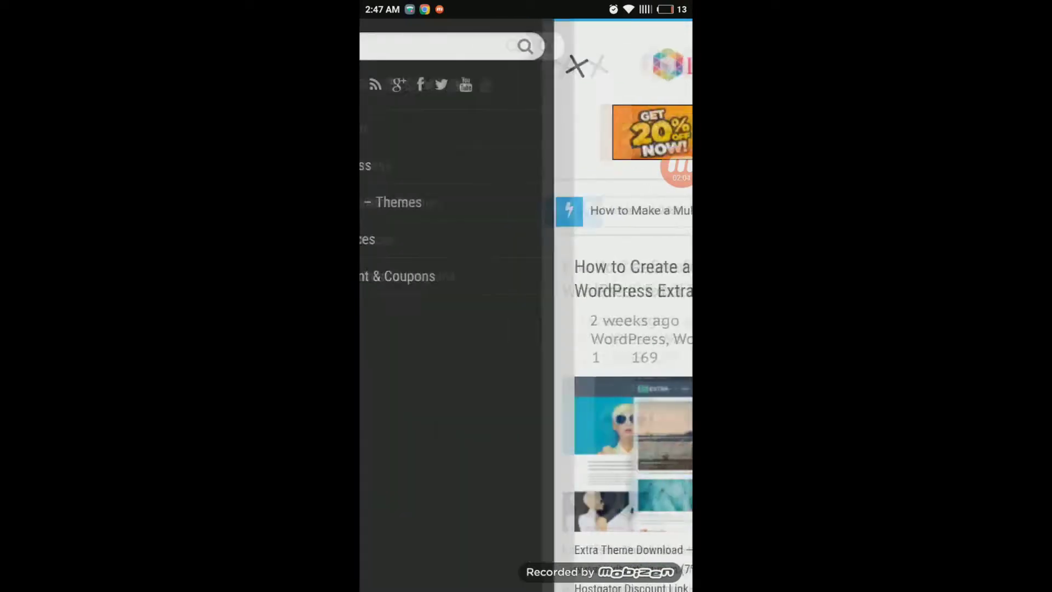
pyautogui.click(649, 66)
pyautogui.scroll(-4, 527, 306)
pyautogui.scroll(-5, 526, 307)
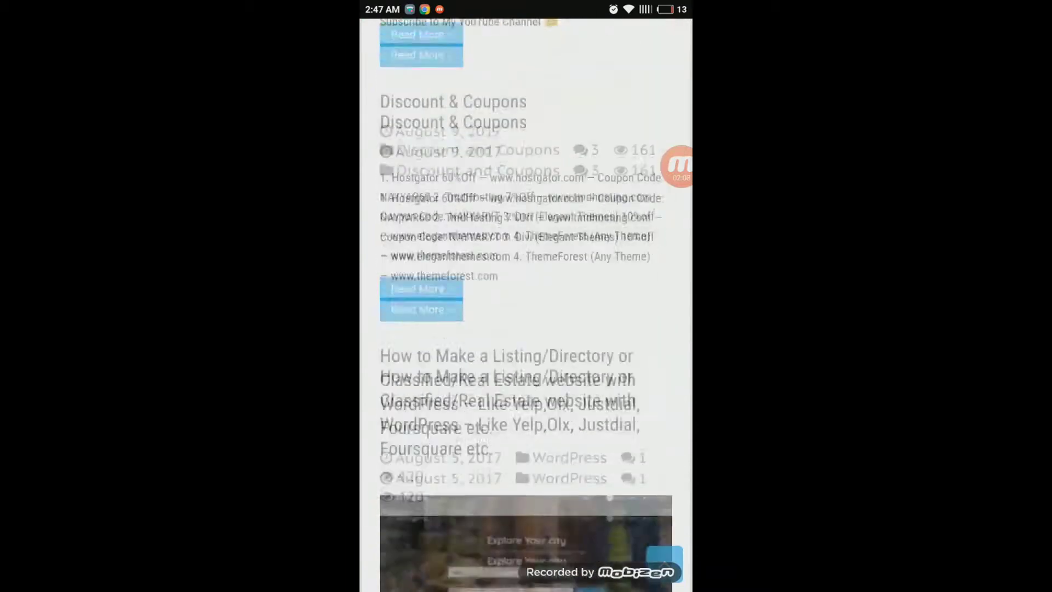
pyautogui.scroll(10, 526, 307)
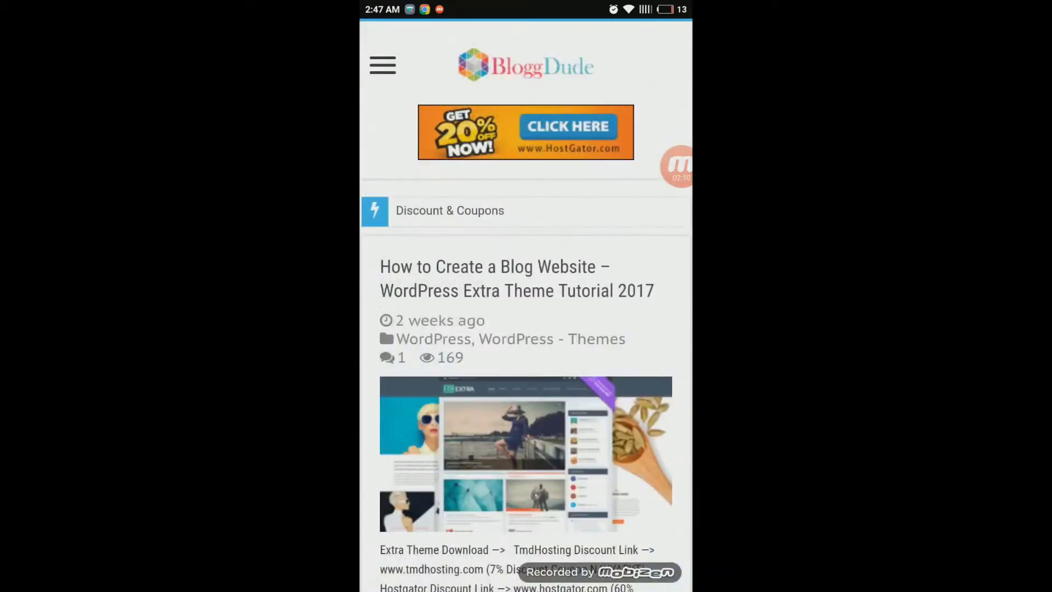
pyautogui.scroll(-10, 526, 307)
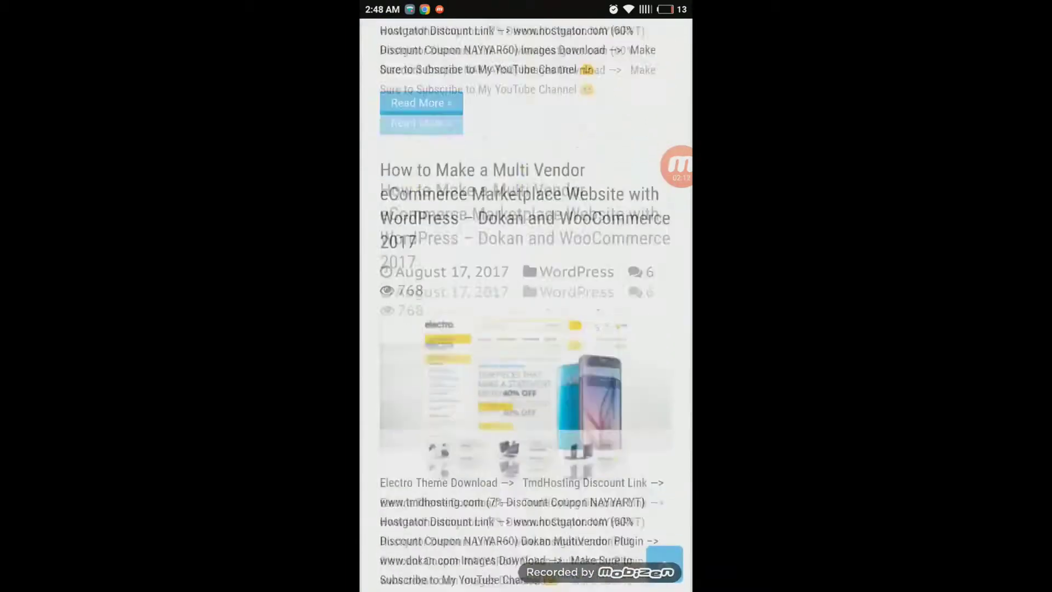
pyautogui.scroll(-10, 526, 307)
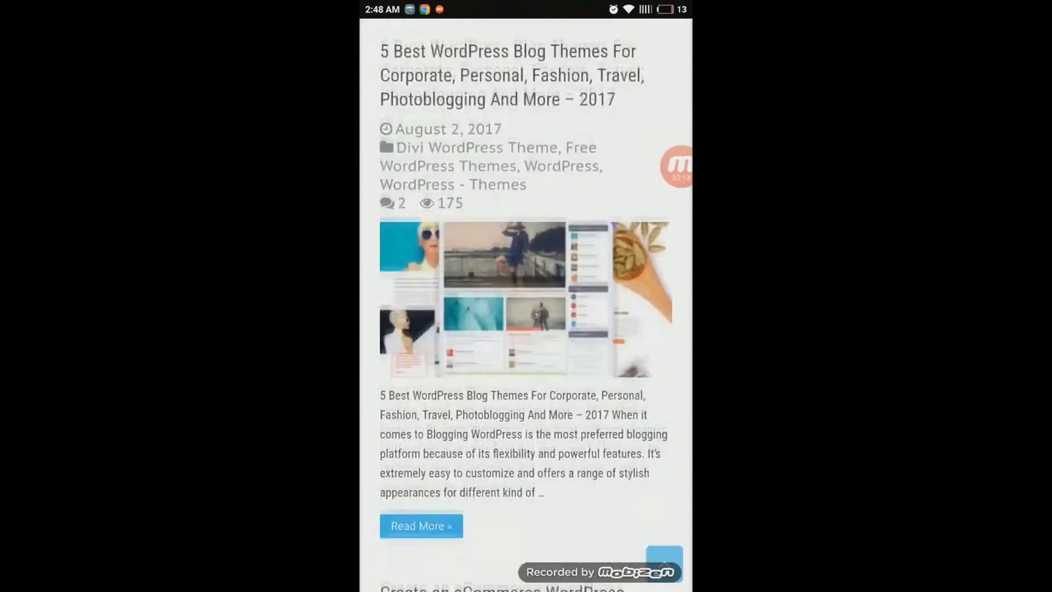
pyautogui.scroll(15, 526, 307)
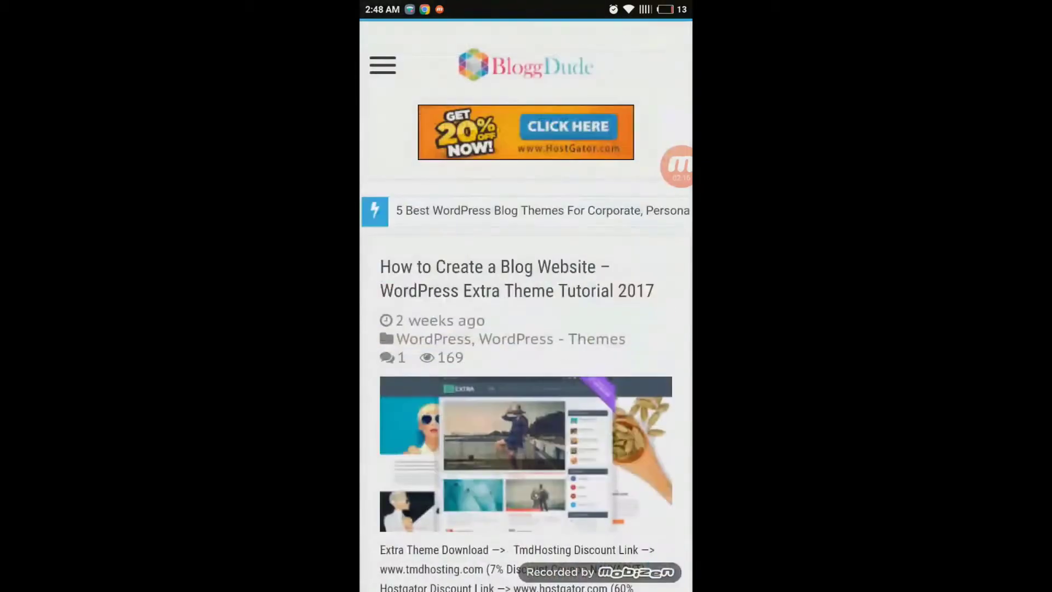